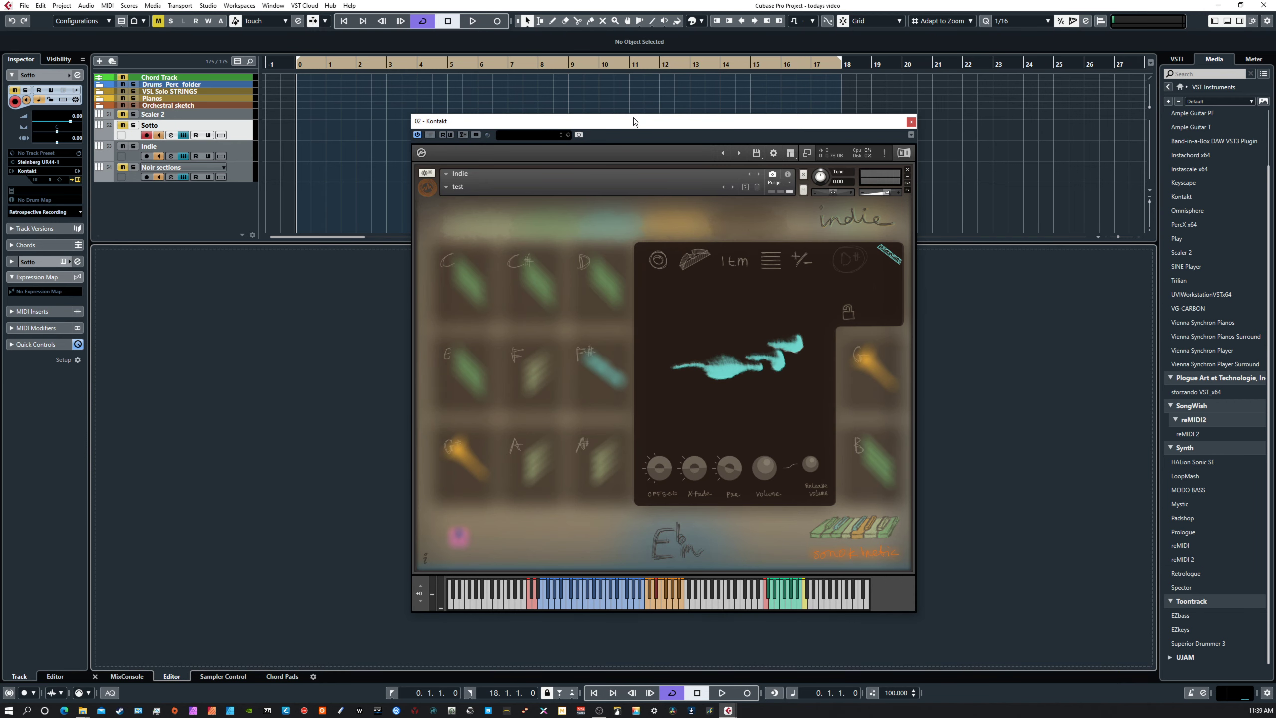
Step: Move the Kontakt window holding the Indie instrument clear of the track list, over the empty part of the project
{"action": "left_click_drag", "start_coordinate": [639, 120], "coordinate": [762, 117]}
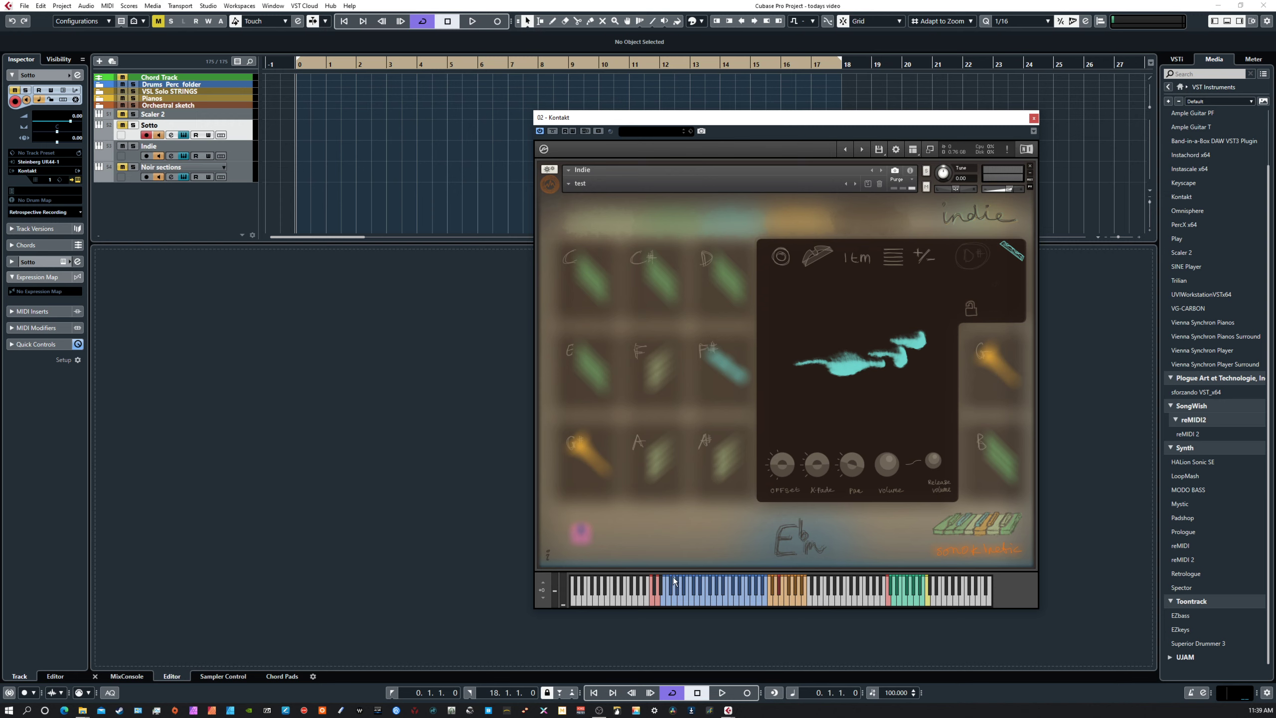
{"action": "left_click", "coordinate": [647, 591]}
{"action": "left_click_drag", "start_coordinate": [622, 118], "coordinate": [670, 171]}
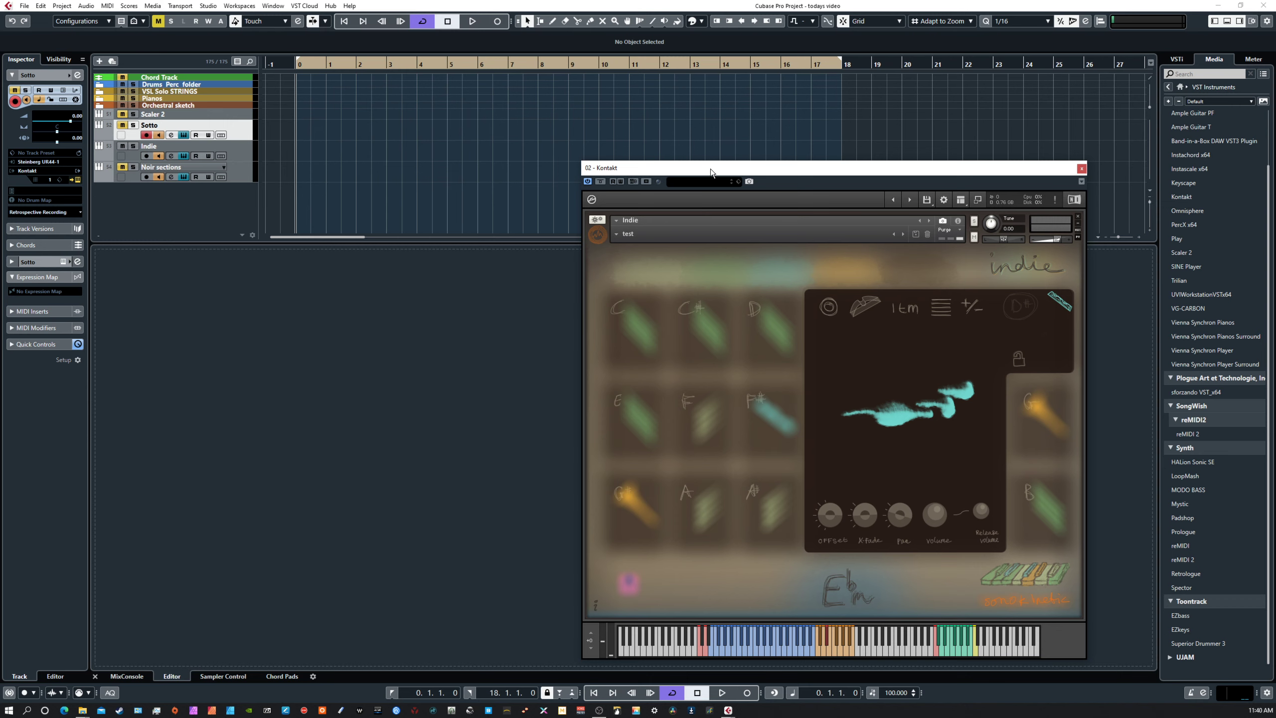
{"action": "left_click_drag", "start_coordinate": [710, 168], "coordinate": [736, 146]}
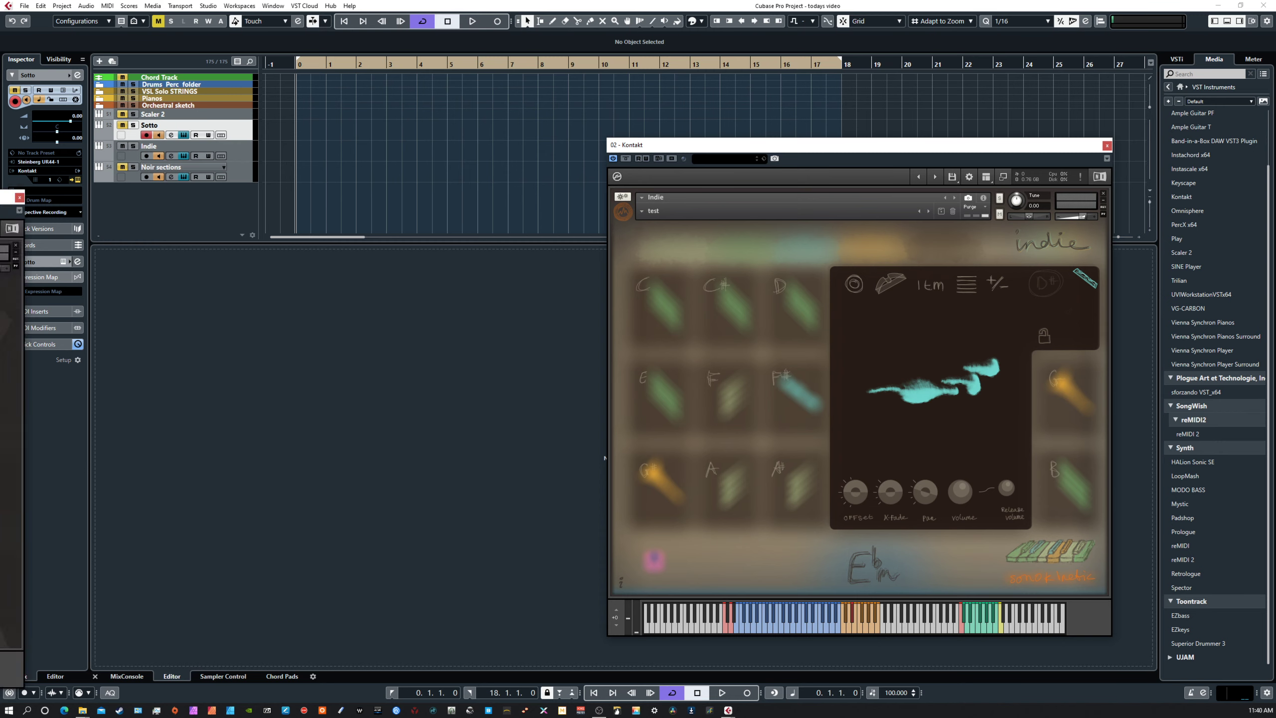
Step: Bring the Noir sections window beside the Indie window for comparison, briefly viewing Sotto Strings along the way
{"action": "left_click_drag", "start_coordinate": [399, 228], "coordinate": [514, 147]}
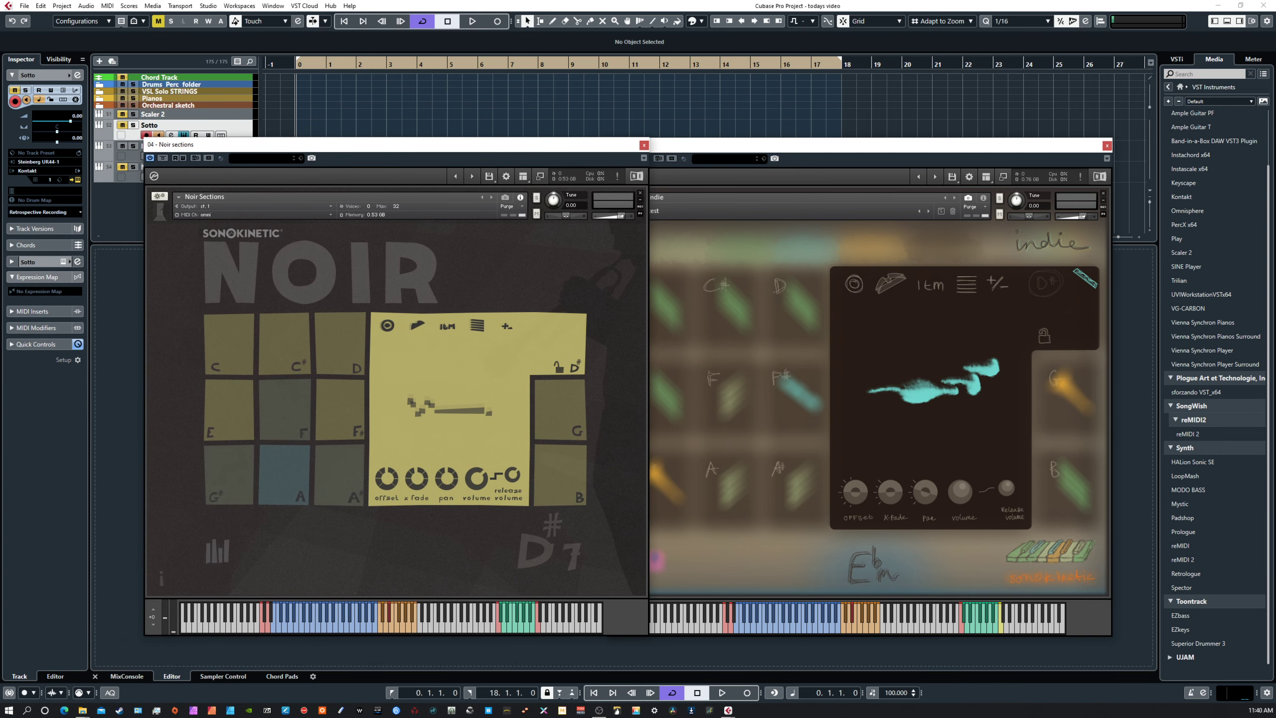
{"action": "left_click_drag", "start_coordinate": [76, 377], "coordinate": [262, 234]}
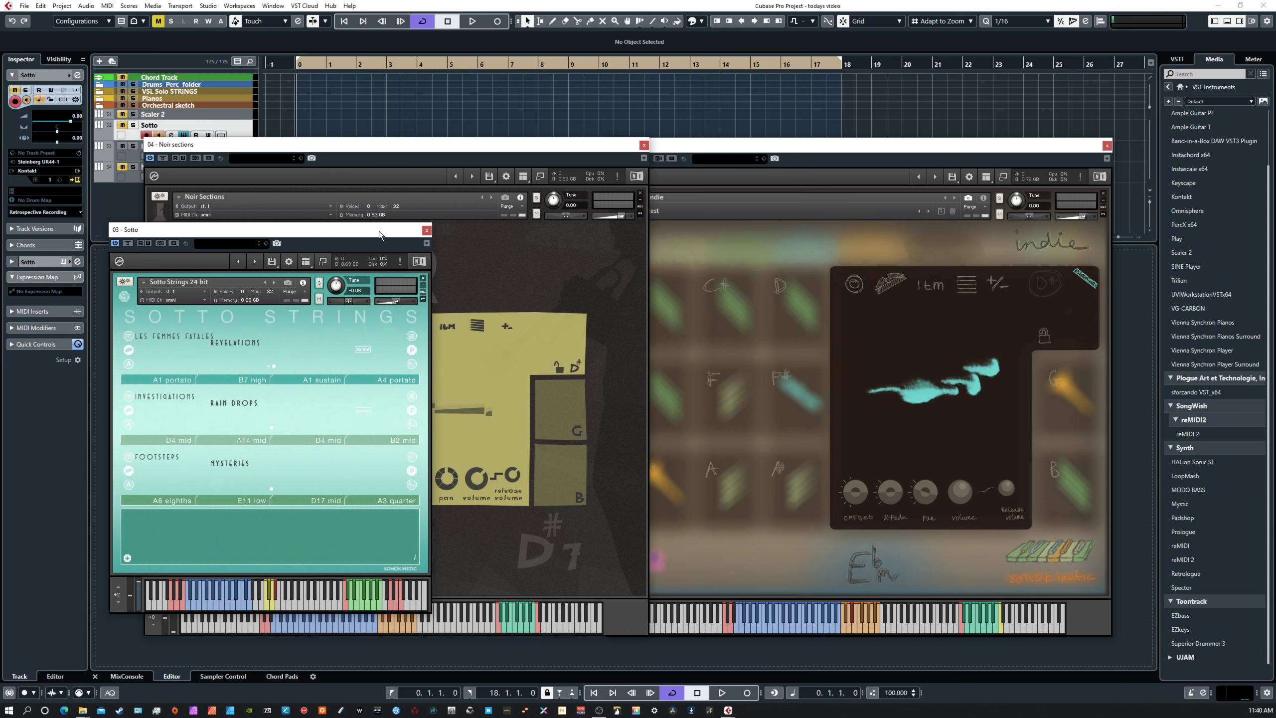
{"action": "left_click_drag", "start_coordinate": [379, 232], "coordinate": [0, 251]}
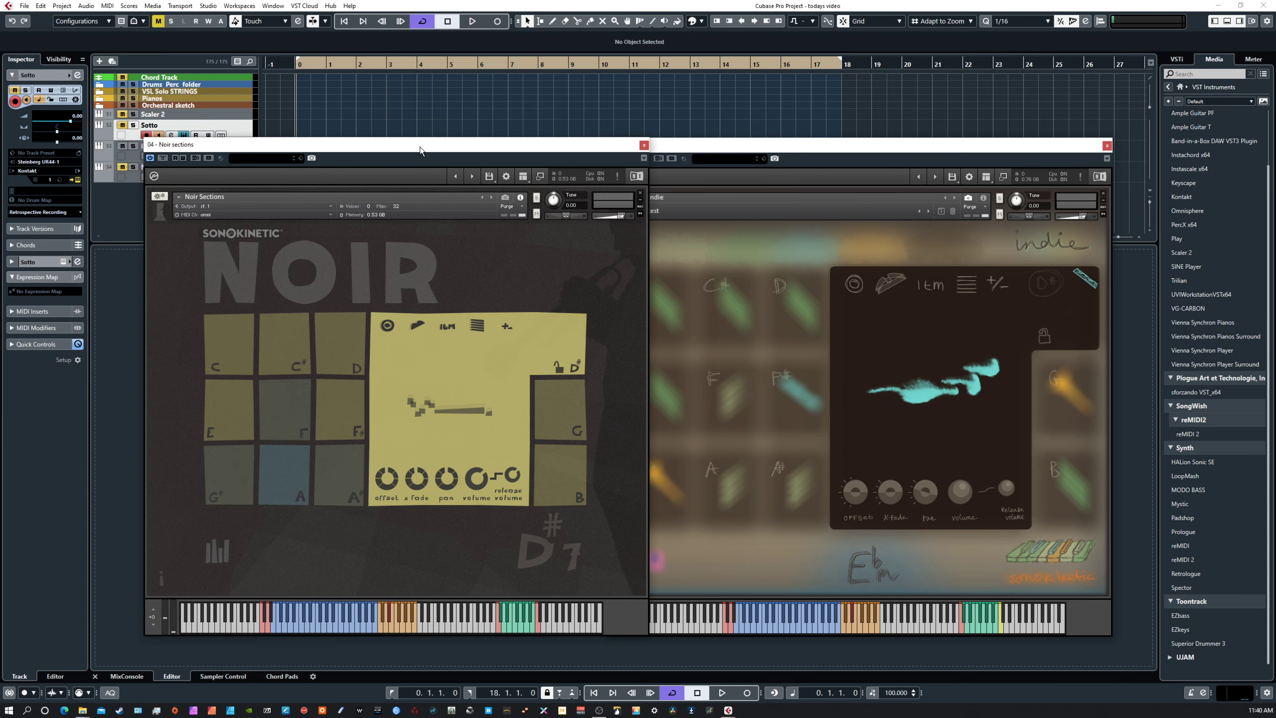
{"action": "left_click_drag", "start_coordinate": [419, 147], "coordinate": [339, 162]}
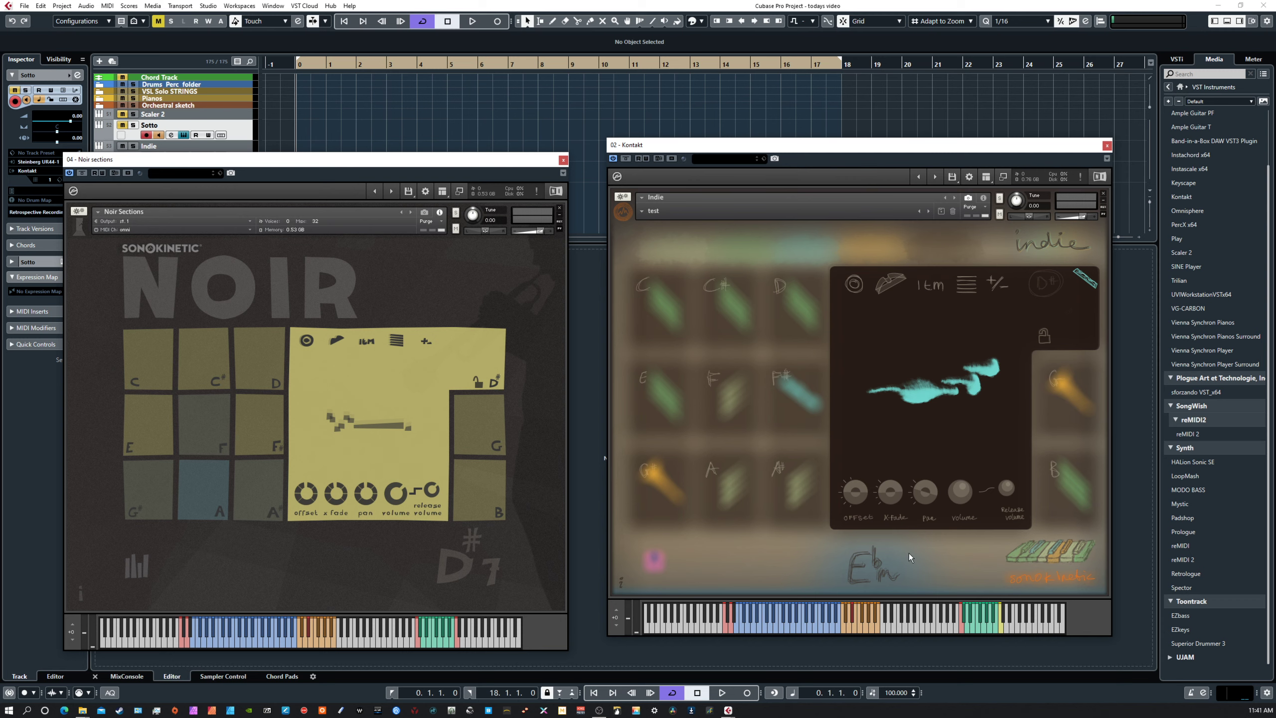
{"action": "left_click", "coordinate": [720, 618]}
{"action": "mouse_move", "coordinate": [491, 162]}
{"action": "left_mouse_down"}
{"action": "mouse_move", "coordinate": [451, 205]}
{"action": "mouse_move", "coordinate": [506, 282]}
{"action": "mouse_move", "coordinate": [501, 201]}
{"action": "mouse_move", "coordinate": [479, 144]}
{"action": "left_mouse_up"}
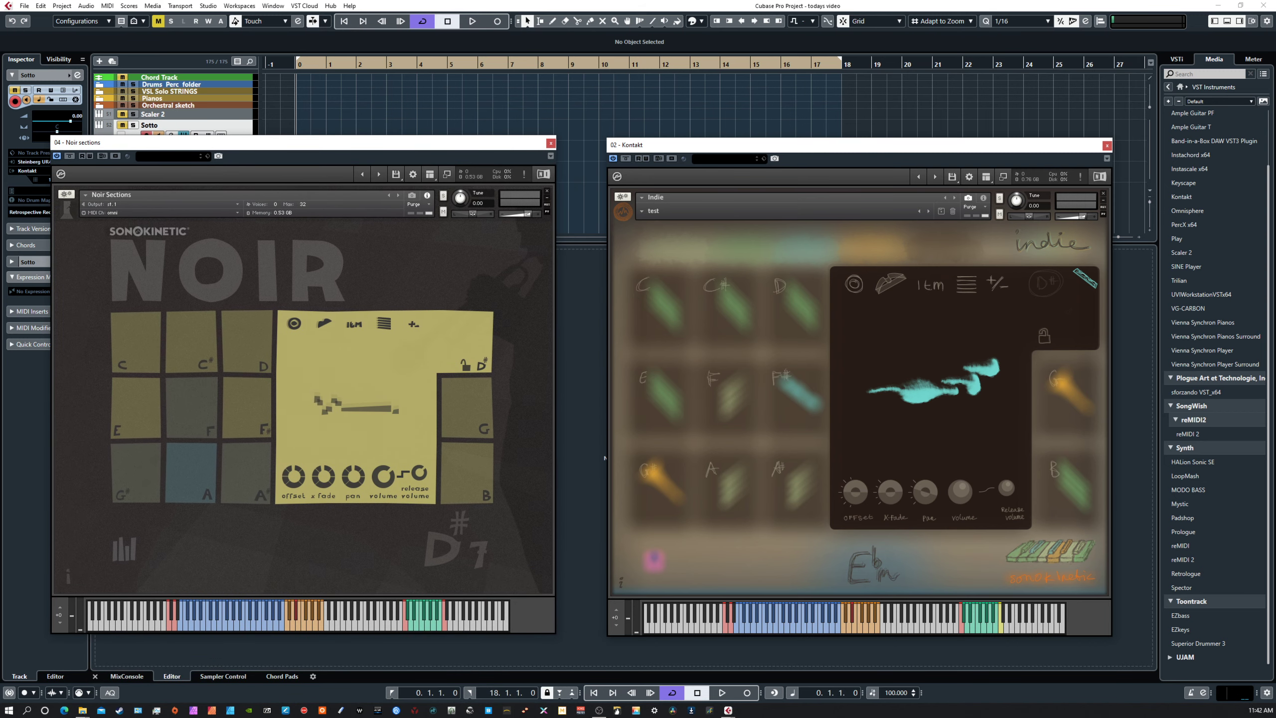
Step: View Scaler 2's scale and chord display, and move the Scaler 2 and Noir sections windows out of the way
{"action": "left_click", "coordinate": [99, 114]}
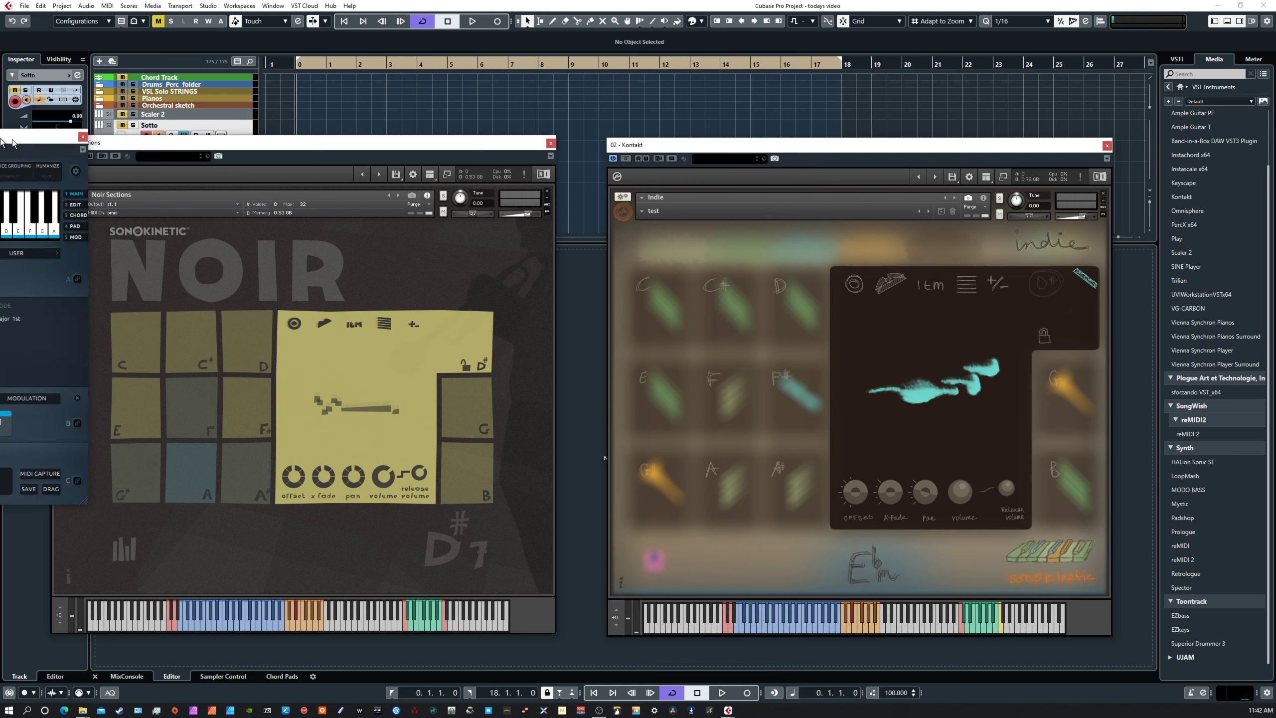
{"action": "left_click_drag", "start_coordinate": [5, 139], "coordinate": [483, 132]}
{"action": "left_click_drag", "start_coordinate": [483, 132], "coordinate": [478, 107]}
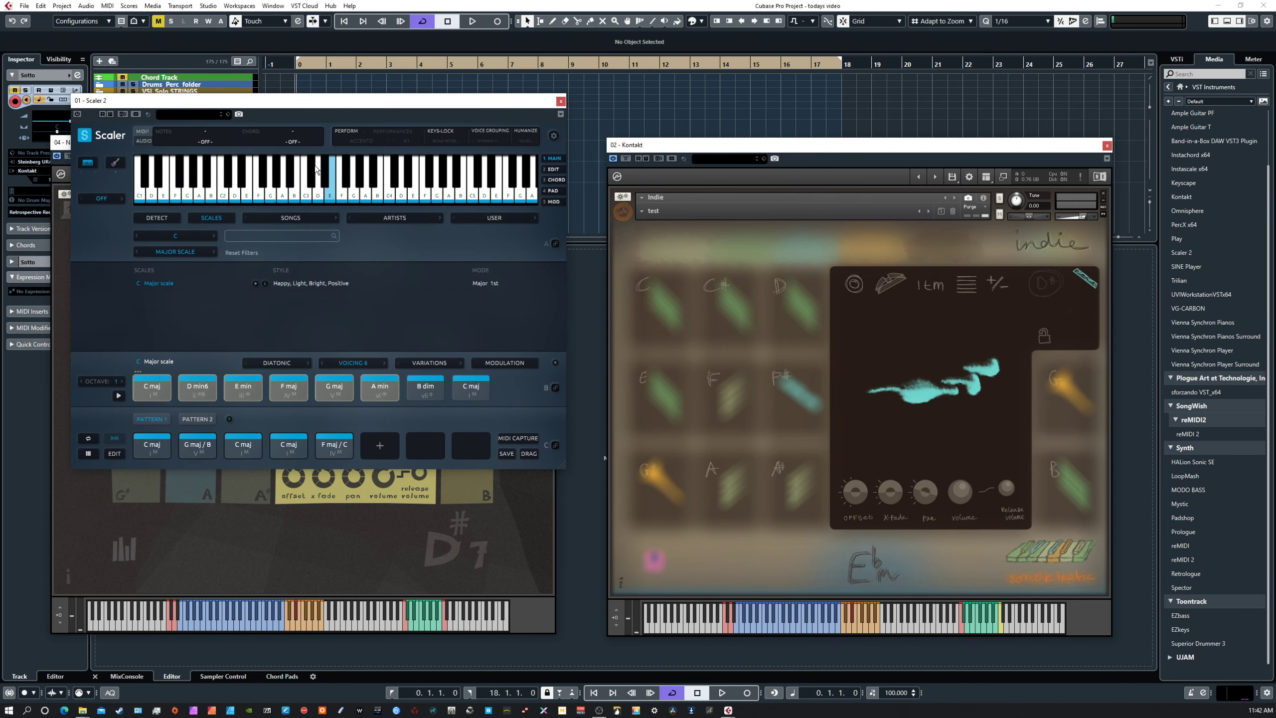
{"action": "left_click_drag", "start_coordinate": [410, 104], "coordinate": [3, 120]}
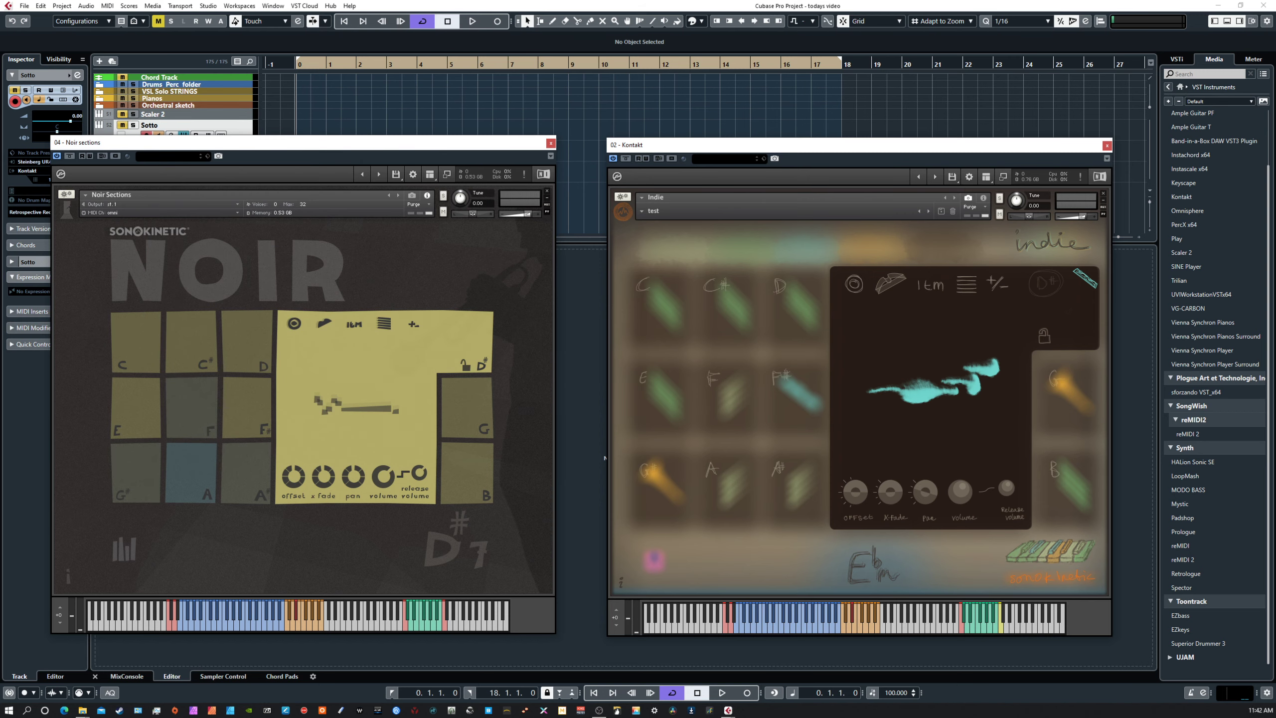
{"action": "left_click_drag", "start_coordinate": [367, 152], "coordinate": [0, 190]}
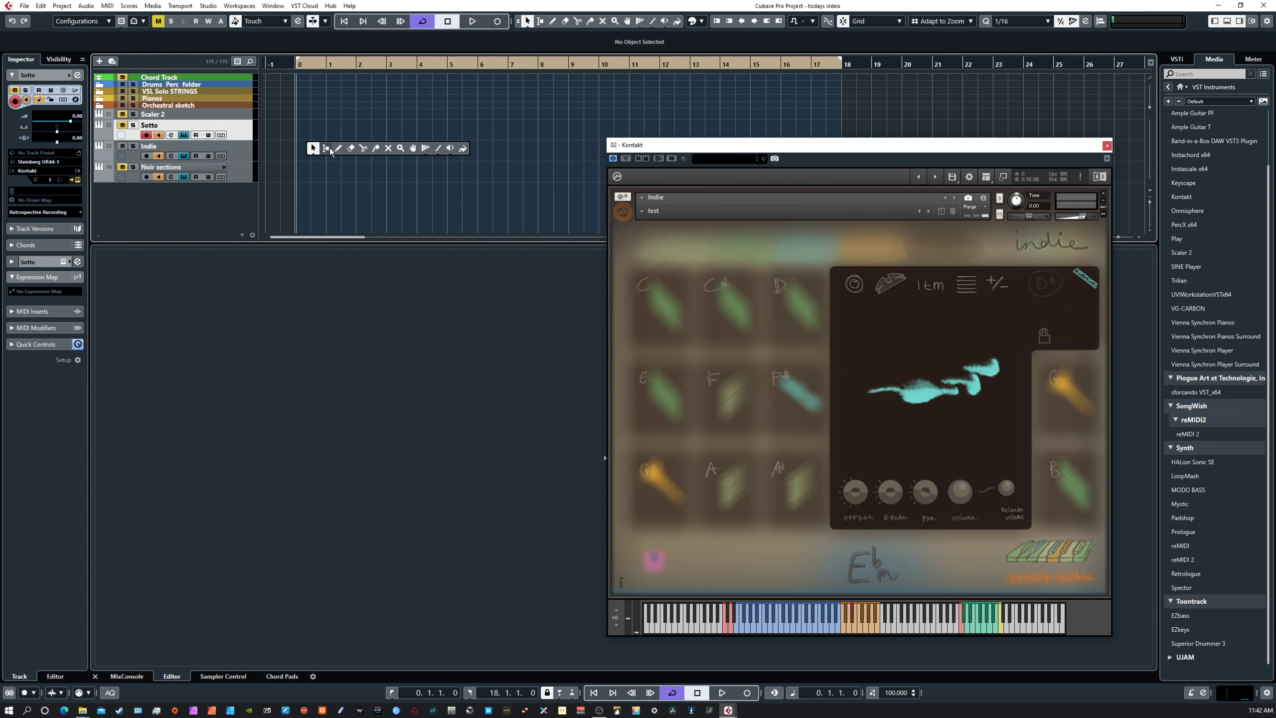
Step: Draw an empty MIDI part on the Indie track from bar 0 to about bar 7
{"action": "key", "text": "8"}
{"action": "left_click_drag", "start_coordinate": [298, 151], "coordinate": [522, 152]}
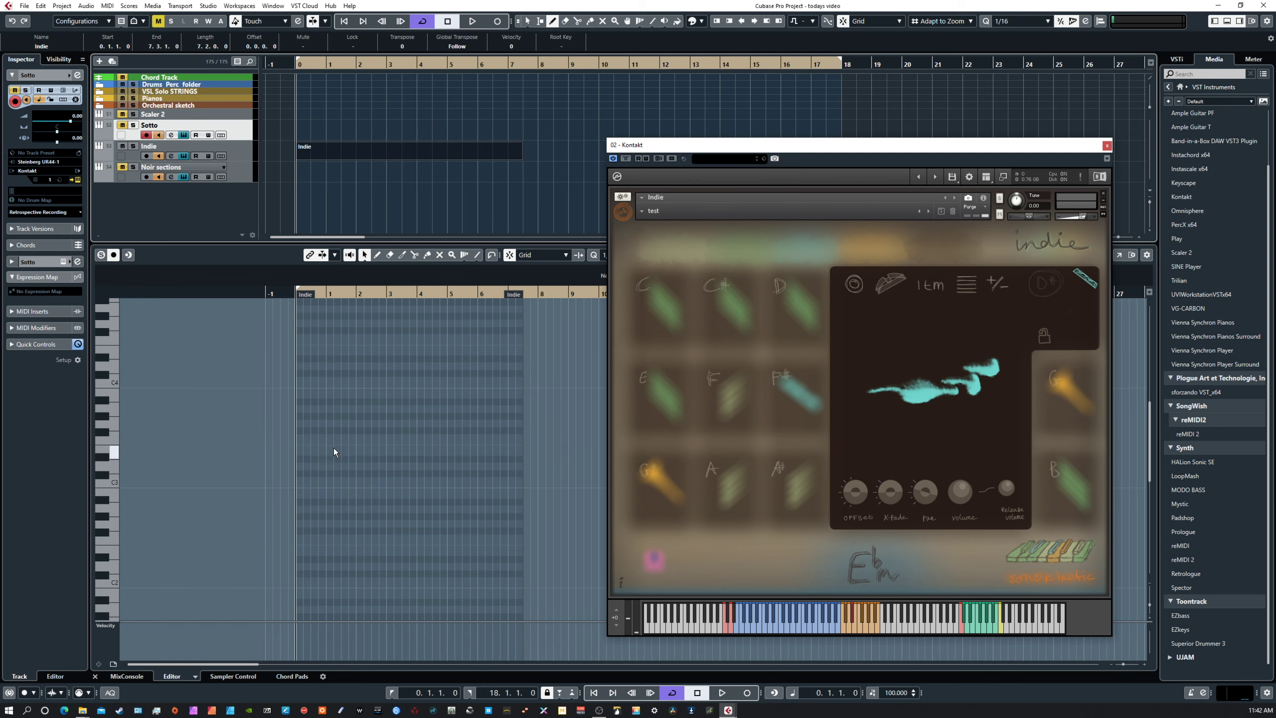
{"action": "left_click", "coordinate": [323, 459]}
Step: Draw two triads in the Indie part with chord editing: C3 diminished from bar 0 and C#3 major from bar 2
{"action": "key", "text": "8"}
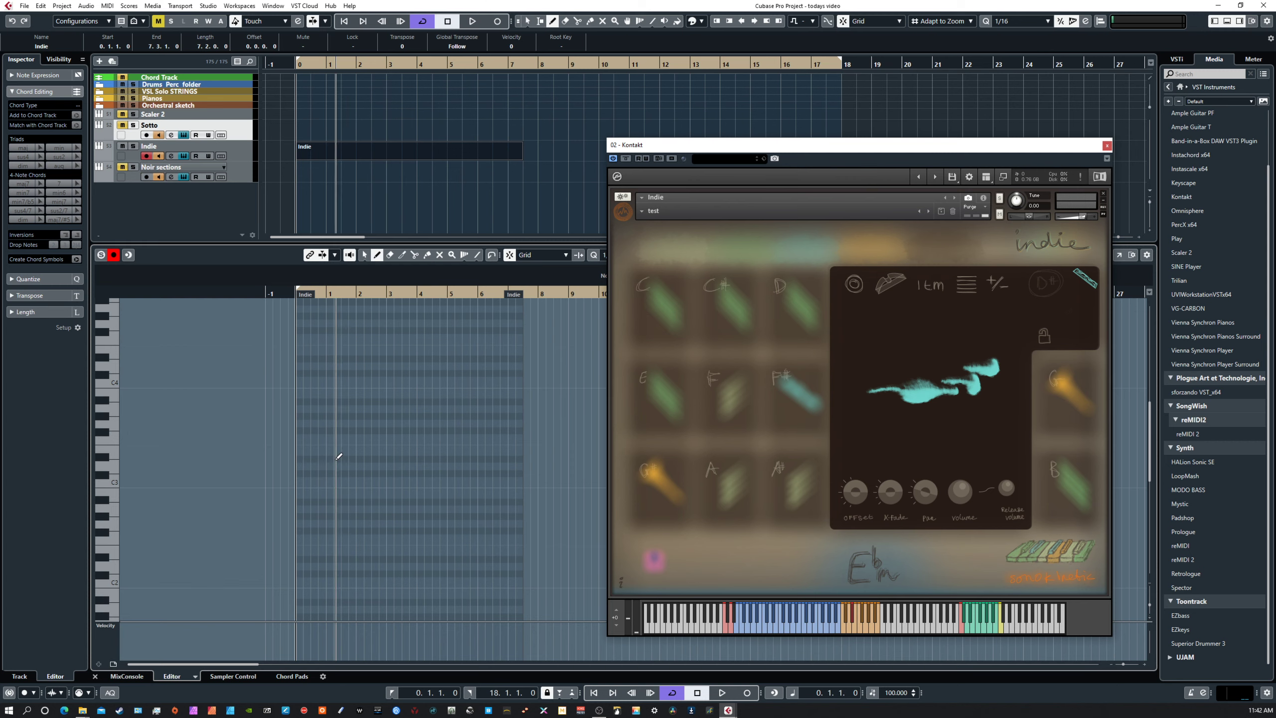
{"action": "left_click", "coordinate": [40, 148]}
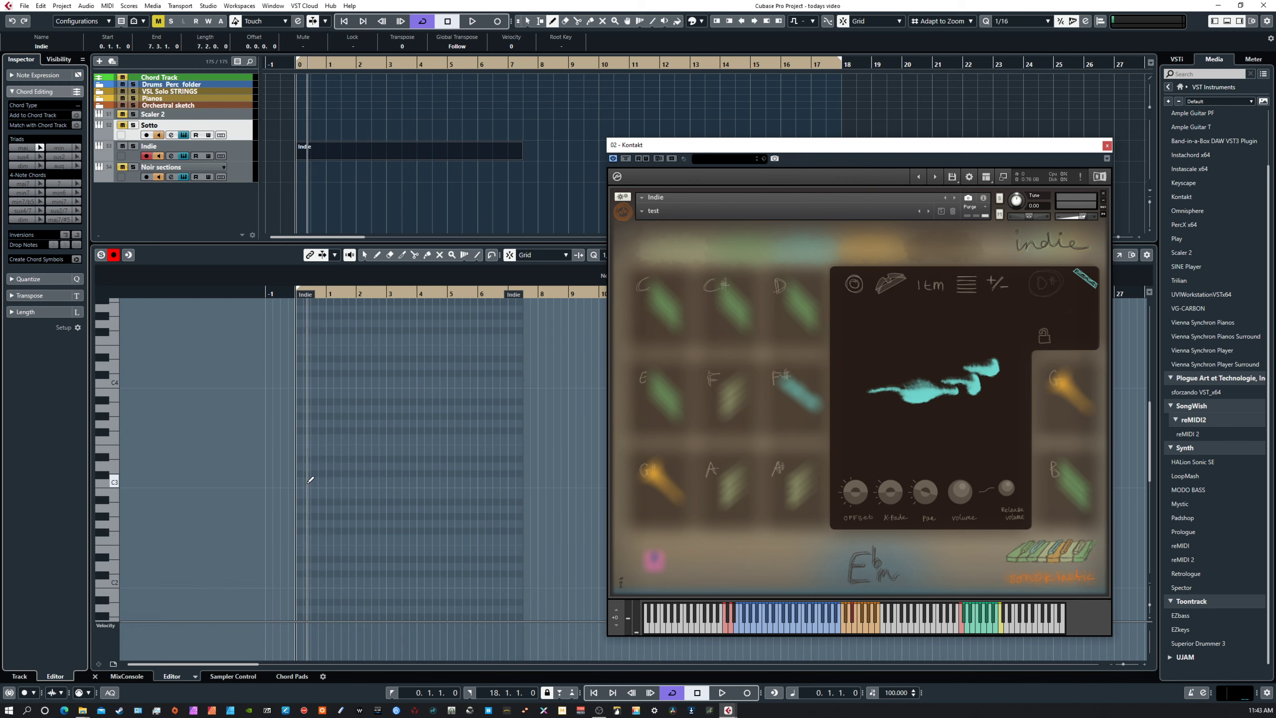
{"action": "left_click_drag", "start_coordinate": [303, 480], "coordinate": [364, 477]}
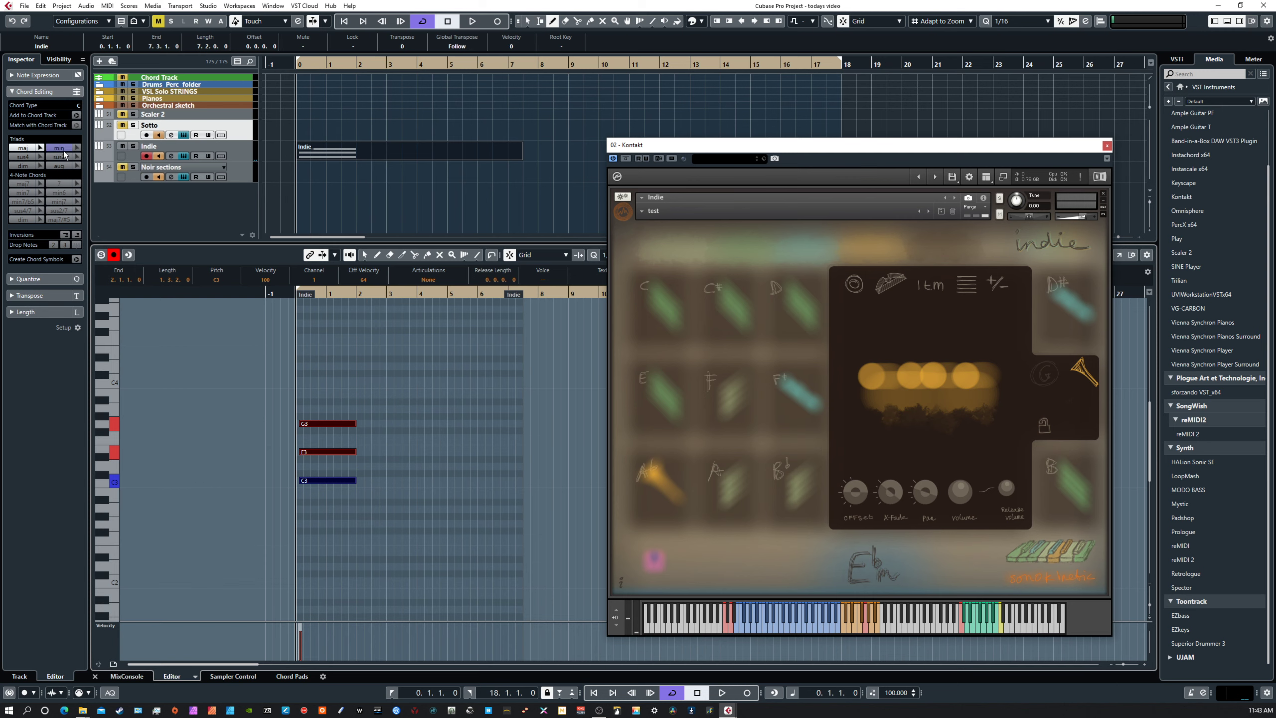
{"action": "left_click", "coordinate": [26, 169]}
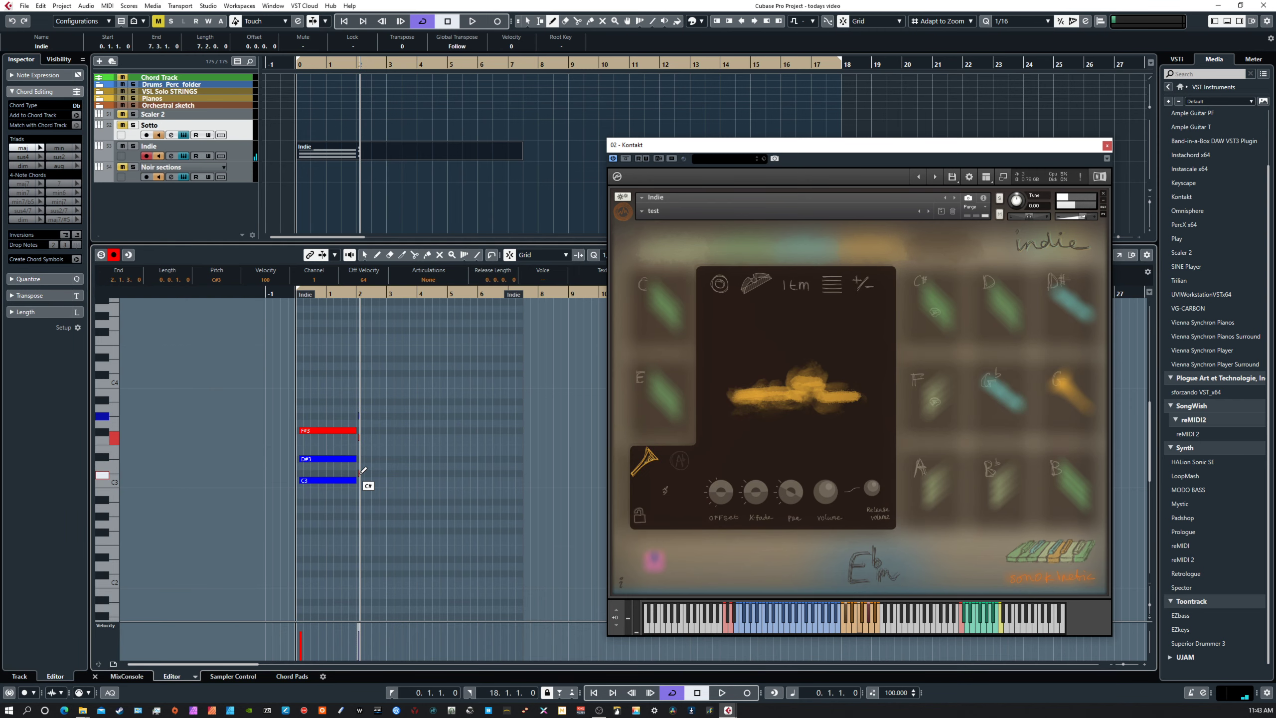
{"action": "left_click_drag", "start_coordinate": [360, 473], "coordinate": [415, 472]}
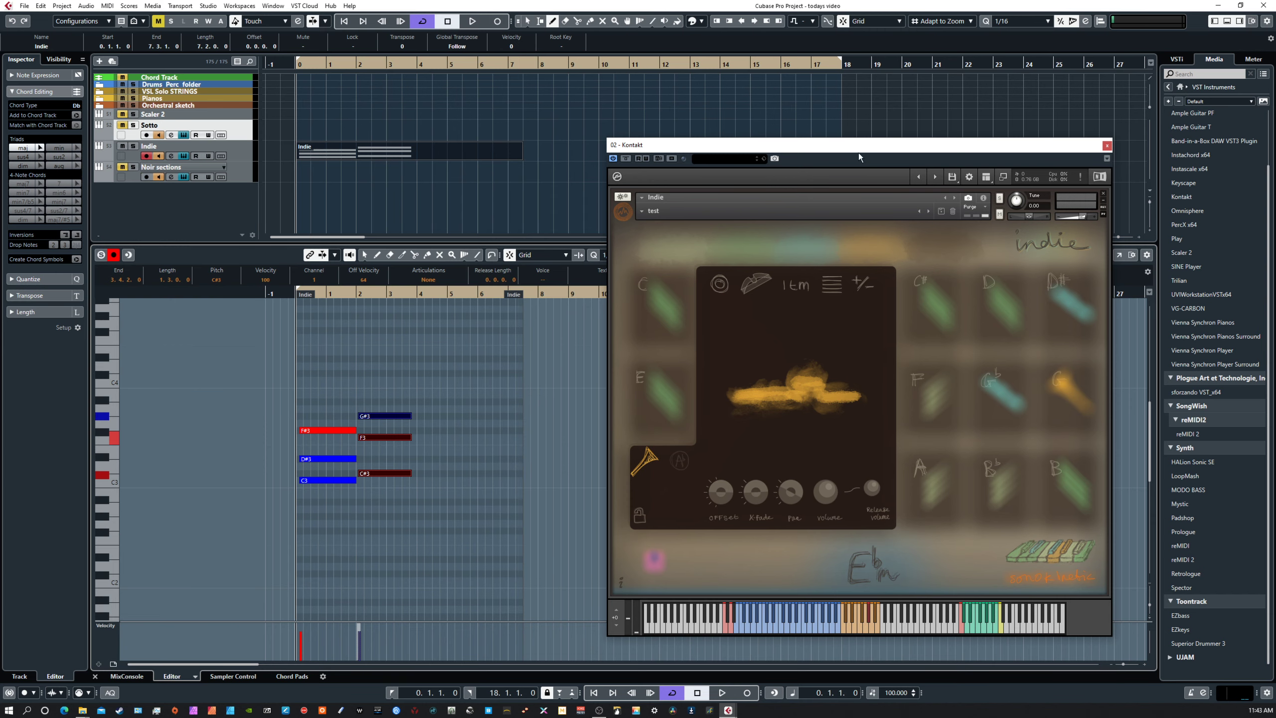
Step: Select all notes of both chords in the Indie part and delete them
{"action": "mouse_move", "coordinate": [859, 148]}
{"action": "left_mouse_down"}
{"action": "mouse_move", "coordinate": [811, 156]}
{"action": "mouse_move", "coordinate": [858, 136]}
{"action": "left_mouse_up"}
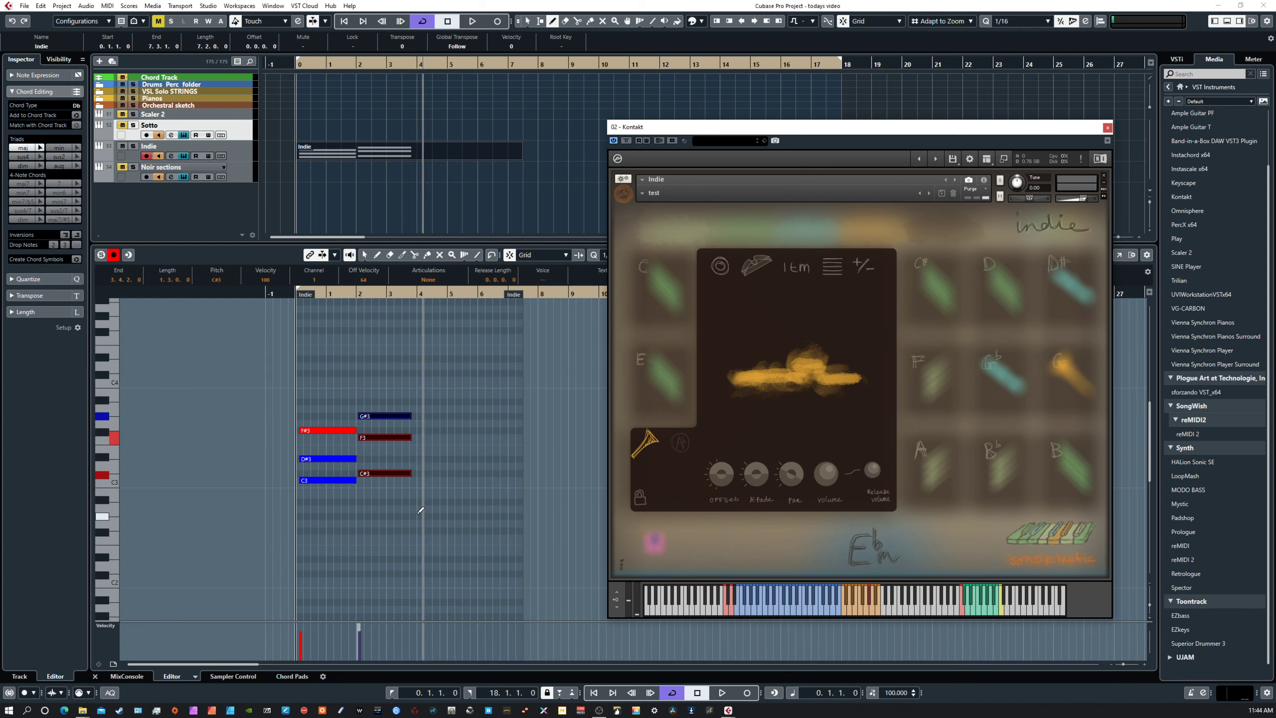
{"action": "right_click", "coordinate": [366, 392]}
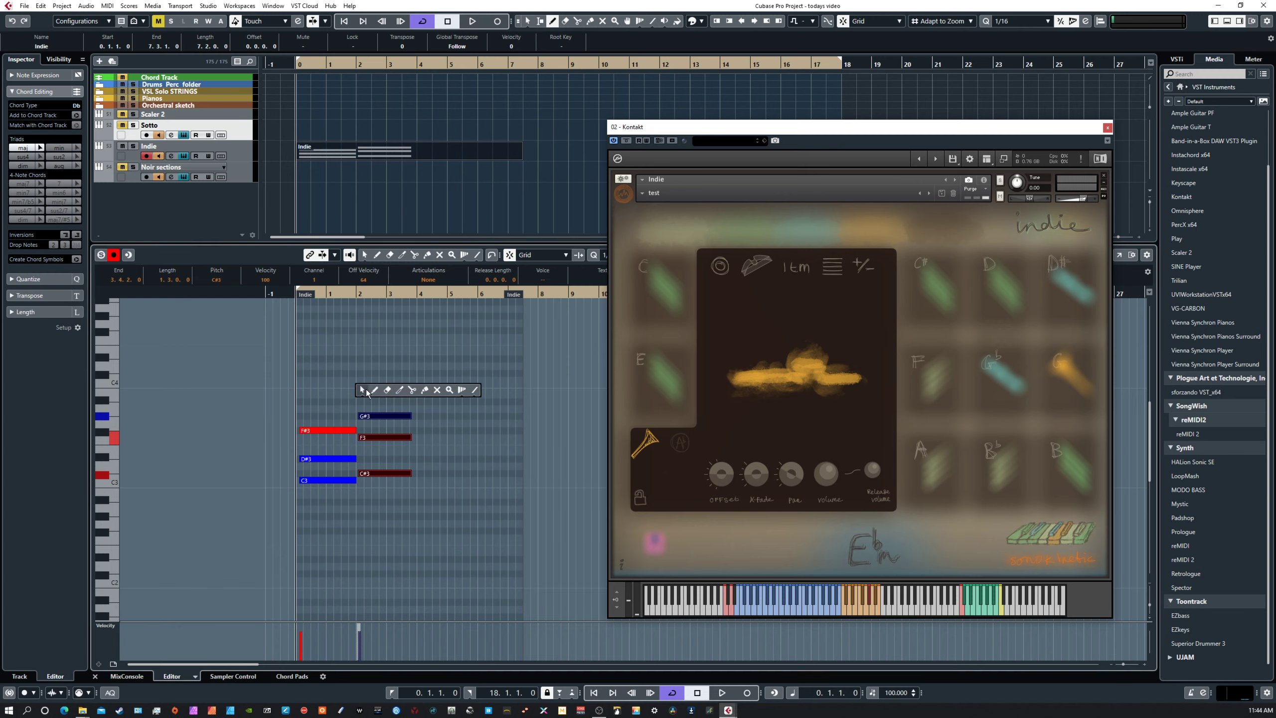
{"action": "left_click", "coordinate": [363, 391]}
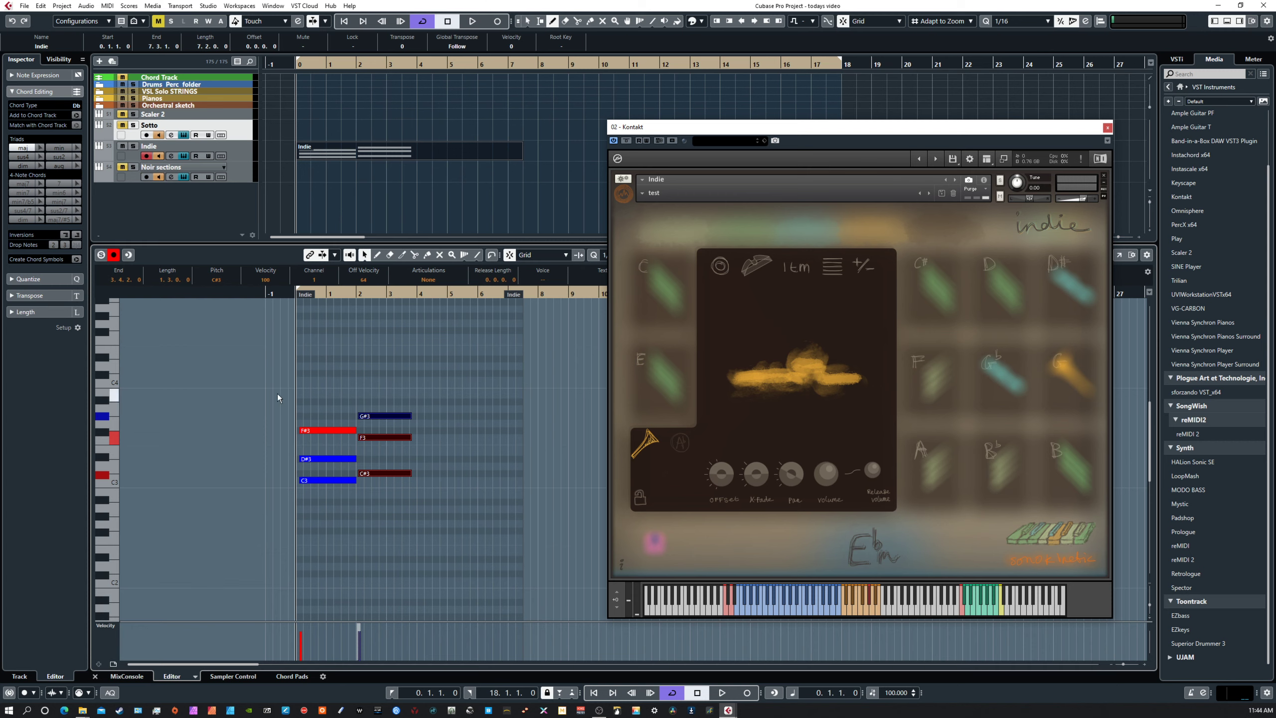
{"action": "left_click_drag", "start_coordinate": [297, 394], "coordinate": [440, 502]}
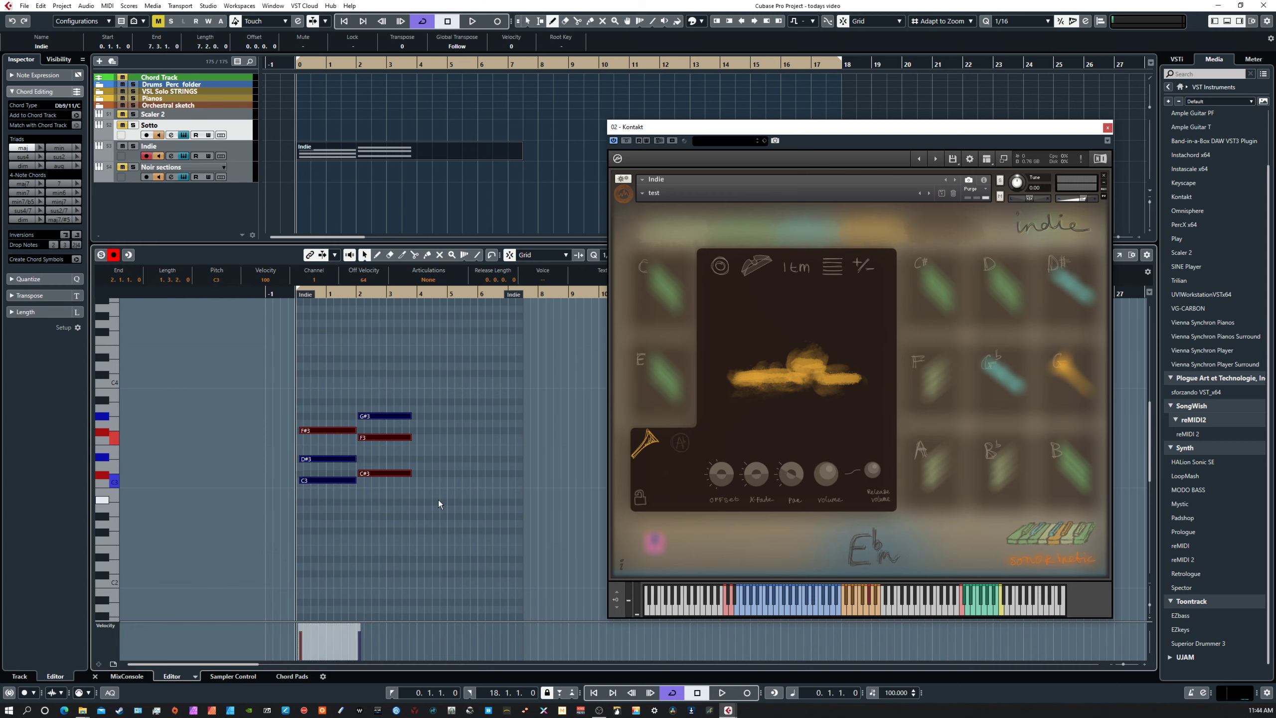
{"action": "key", "text": "Delete"}
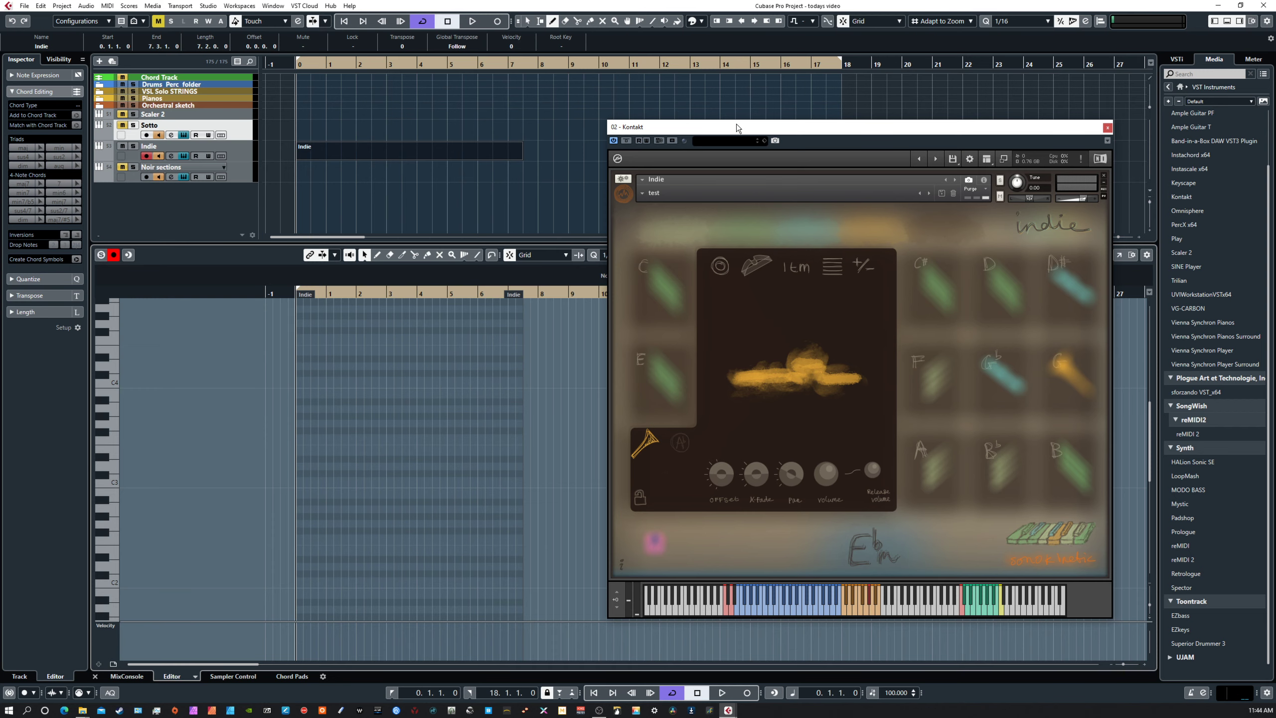
Step: Open the F# phrase field in the Indie instrument and adjust its Offset knob
{"action": "left_click_drag", "start_coordinate": [737, 127], "coordinate": [699, 123]}
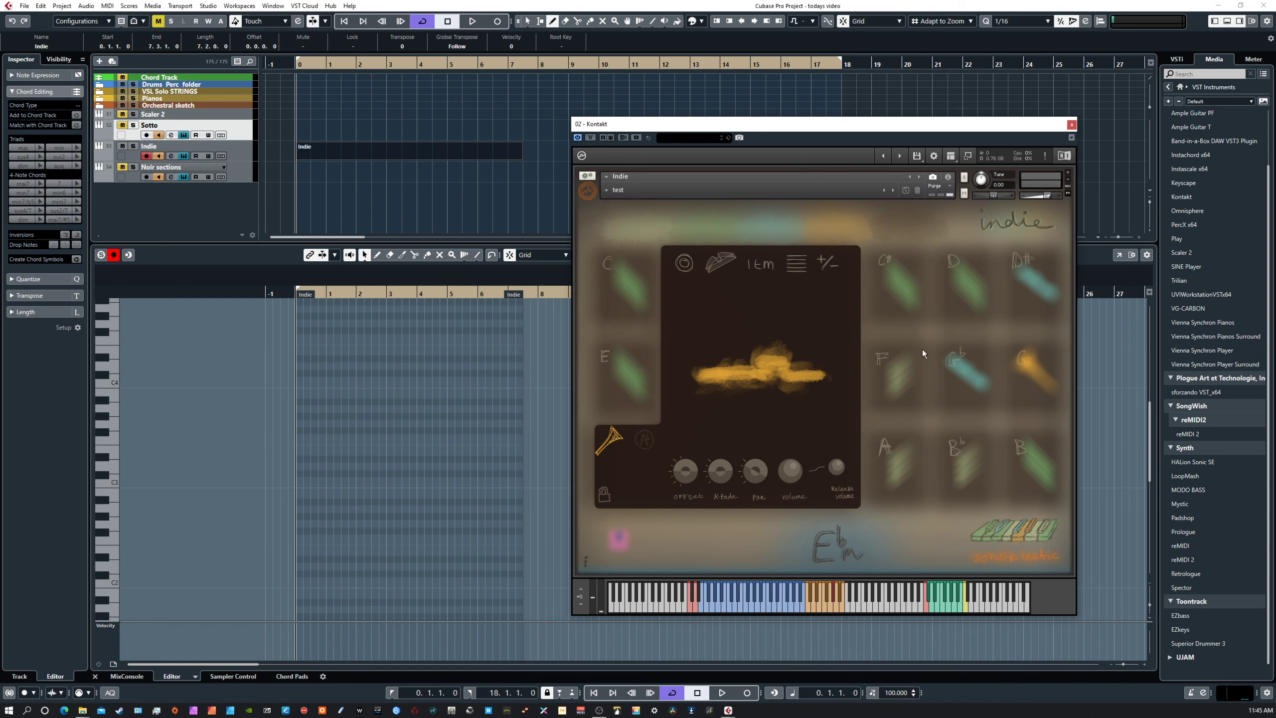
{"action": "left_click", "coordinate": [685, 597]}
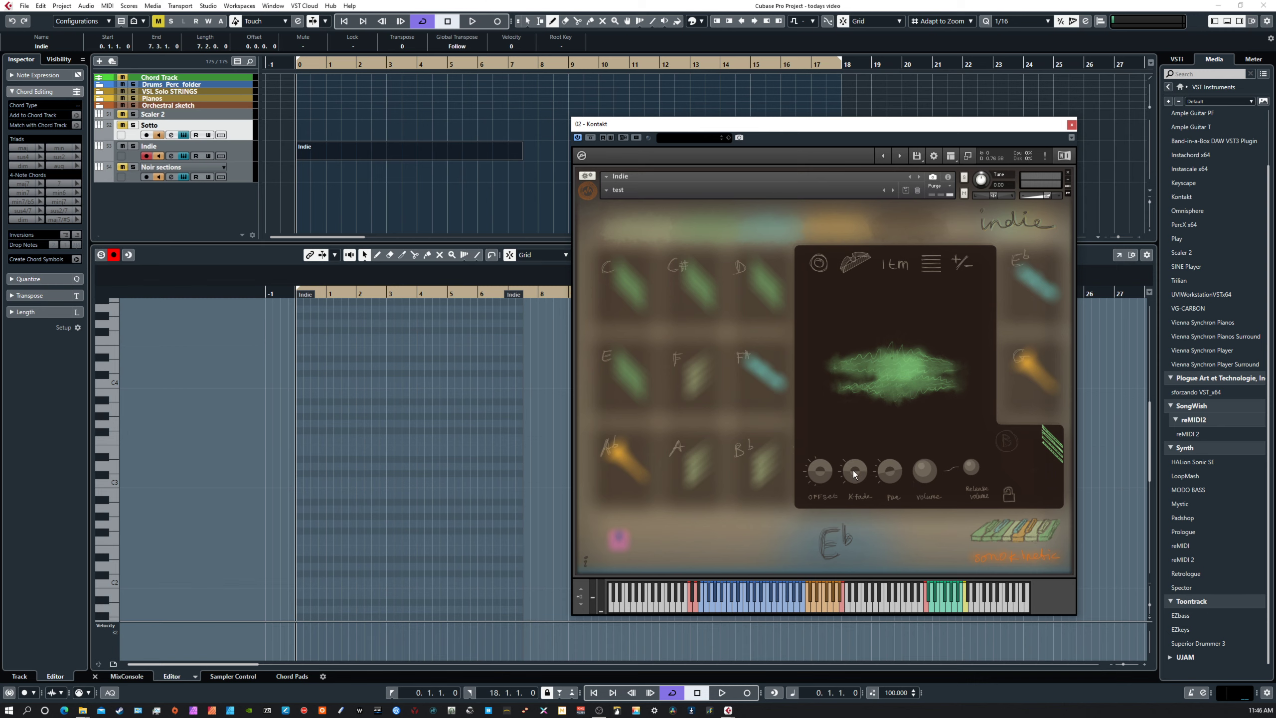
{"action": "left_click", "coordinate": [771, 371]}
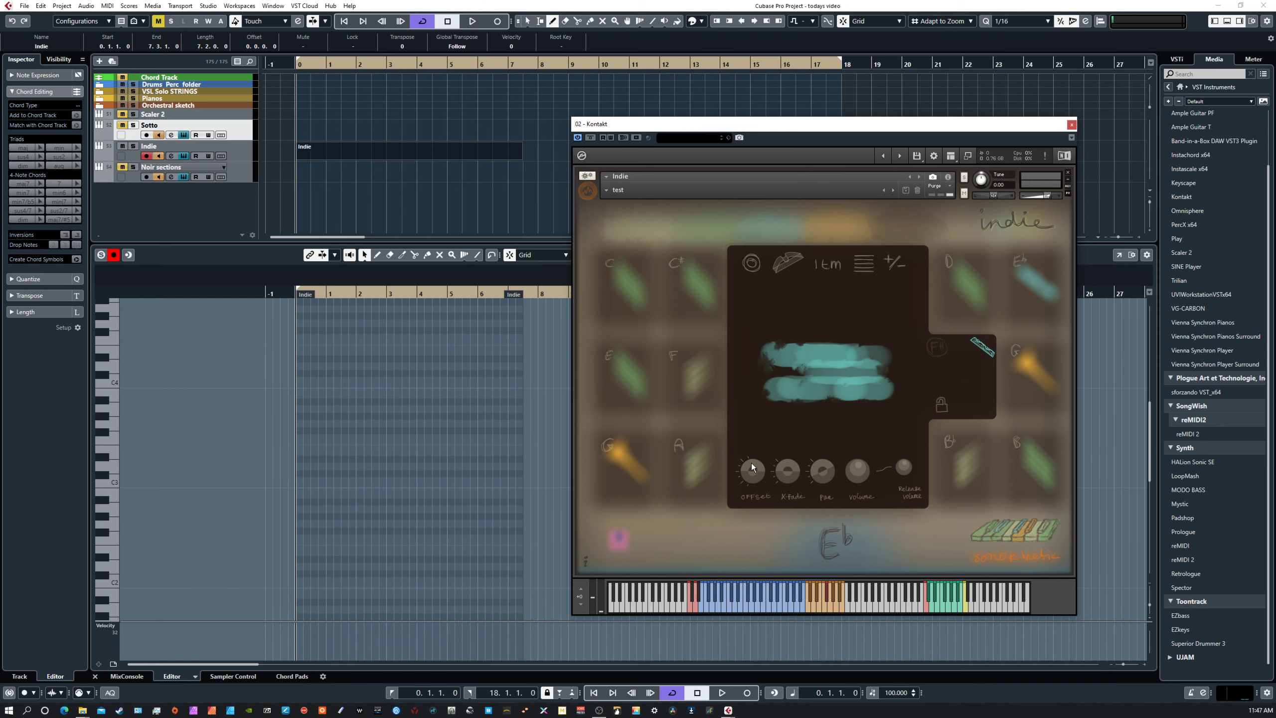
{"action": "left_click_drag", "start_coordinate": [752, 466], "coordinate": [755, 483]}
{"action": "left_click_drag", "start_coordinate": [752, 476], "coordinate": [754, 471]}
Step: View Indie's C and Eb phrase fields and check the MIDI CC automation option of the feather-shaped control
{"action": "left_click", "coordinate": [632, 298]}
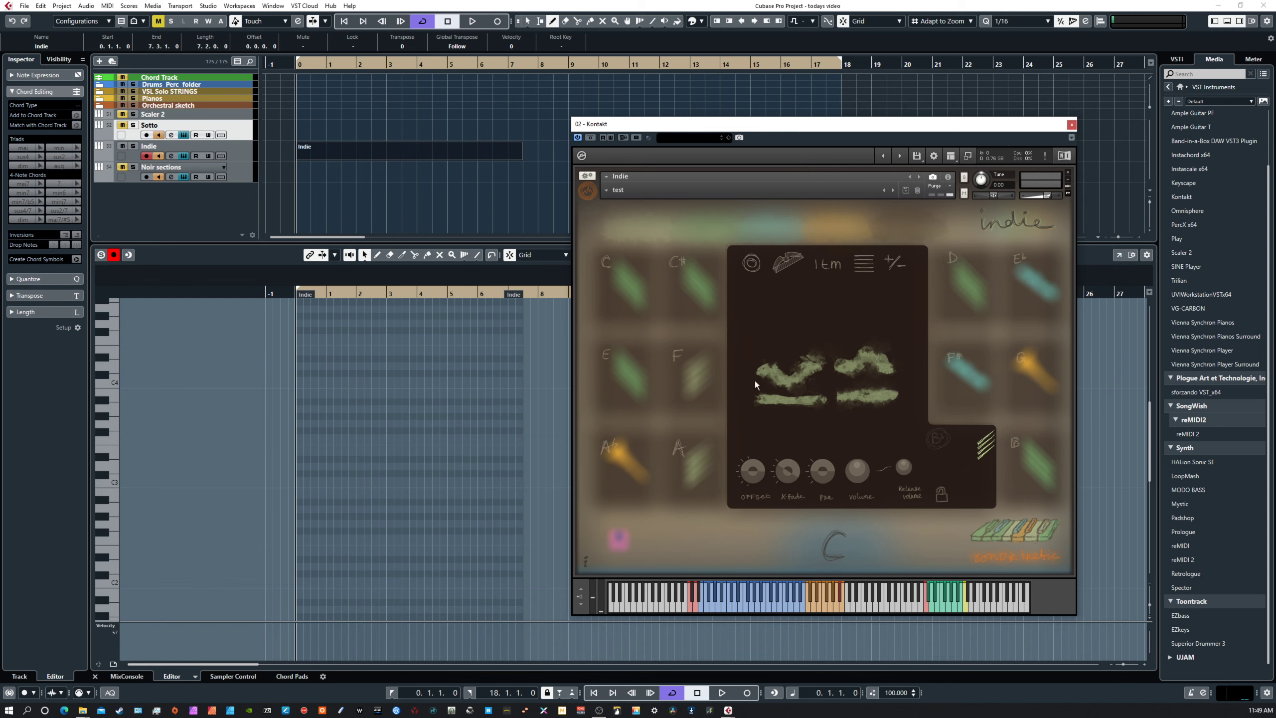
{"action": "right_click", "coordinate": [786, 262]}
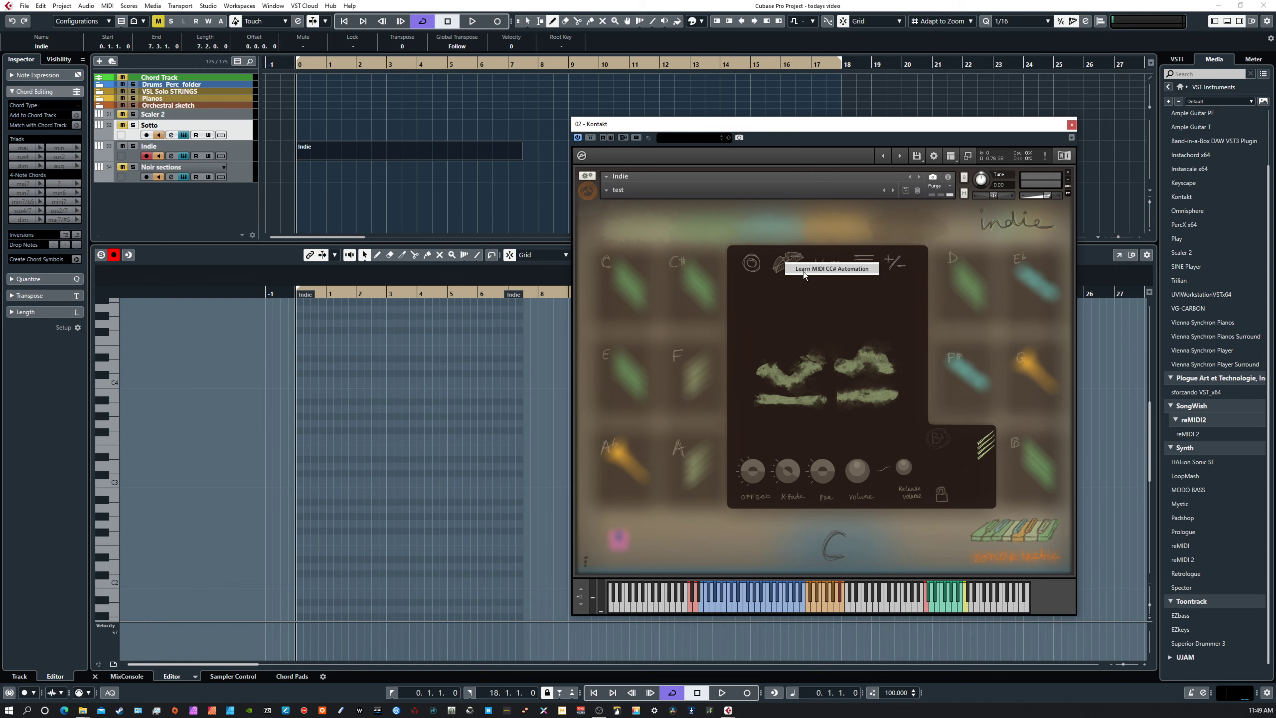
{"action": "left_click", "coordinate": [976, 374]}
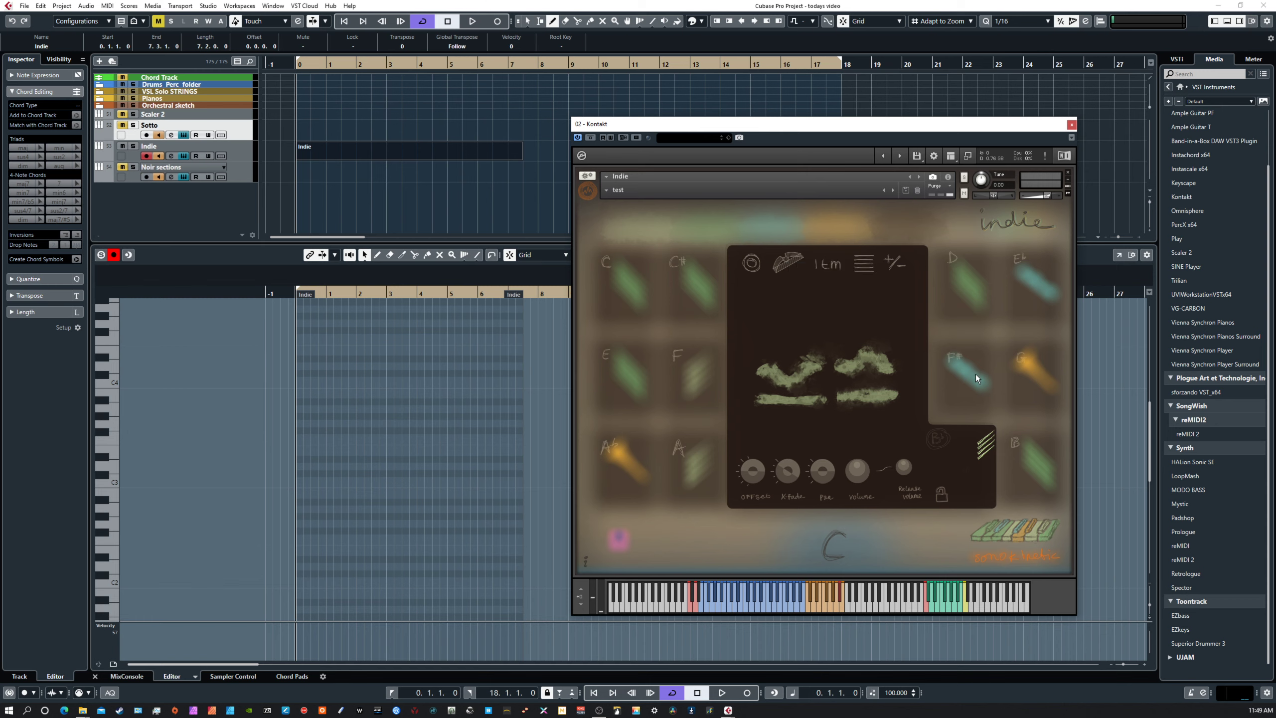
{"action": "left_click", "coordinate": [1032, 290]}
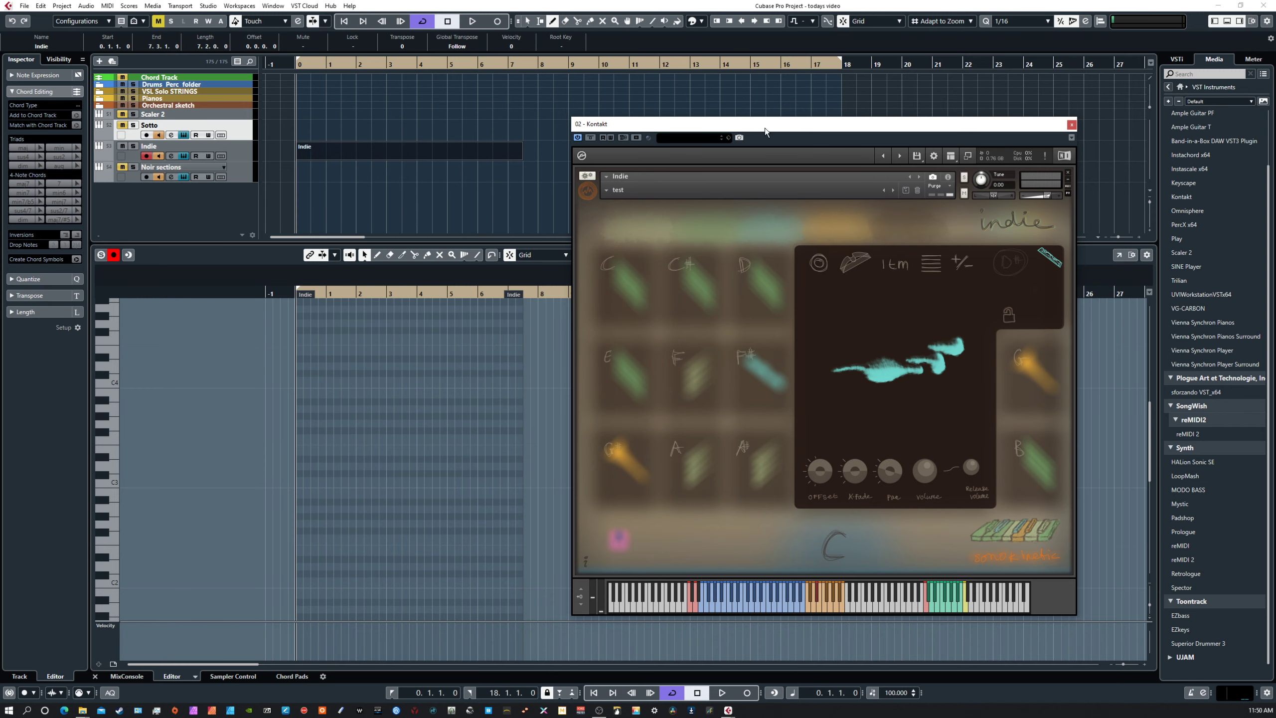
Step: Delete the empty MIDI part from the Indie track
{"action": "left_click_drag", "start_coordinate": [772, 124], "coordinate": [798, 132]}
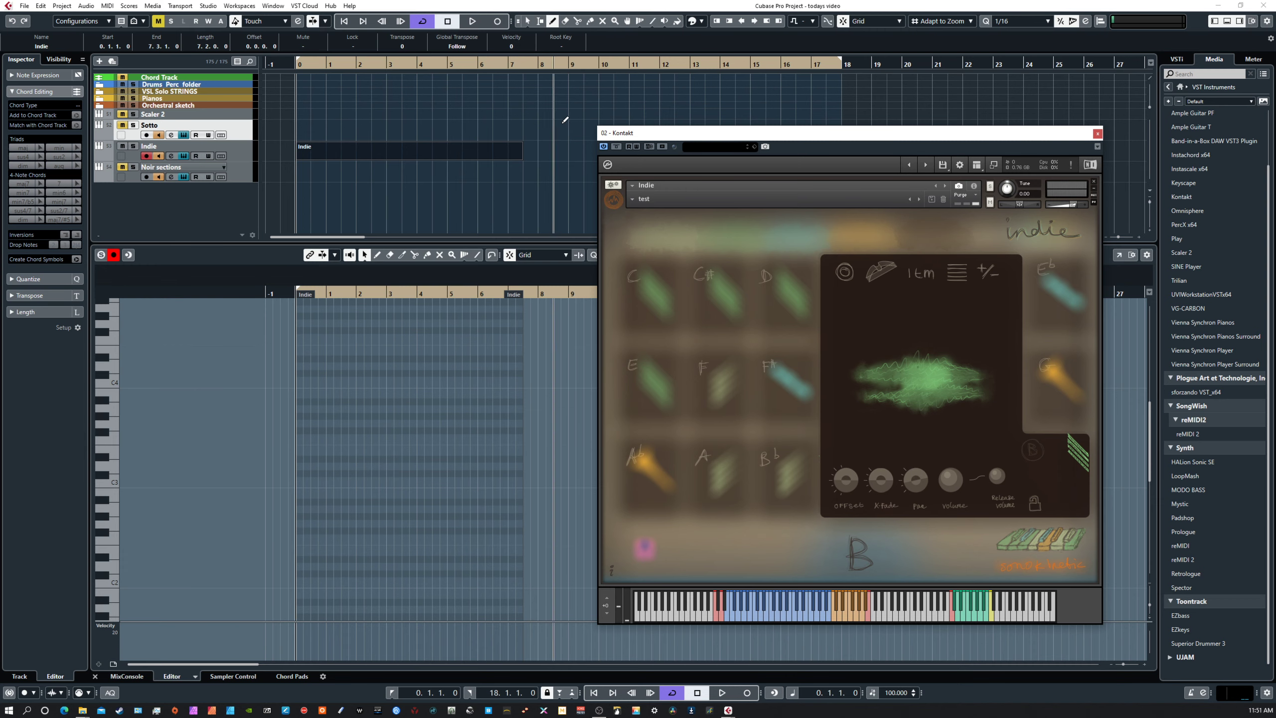
{"action": "left_click", "coordinate": [433, 158]}
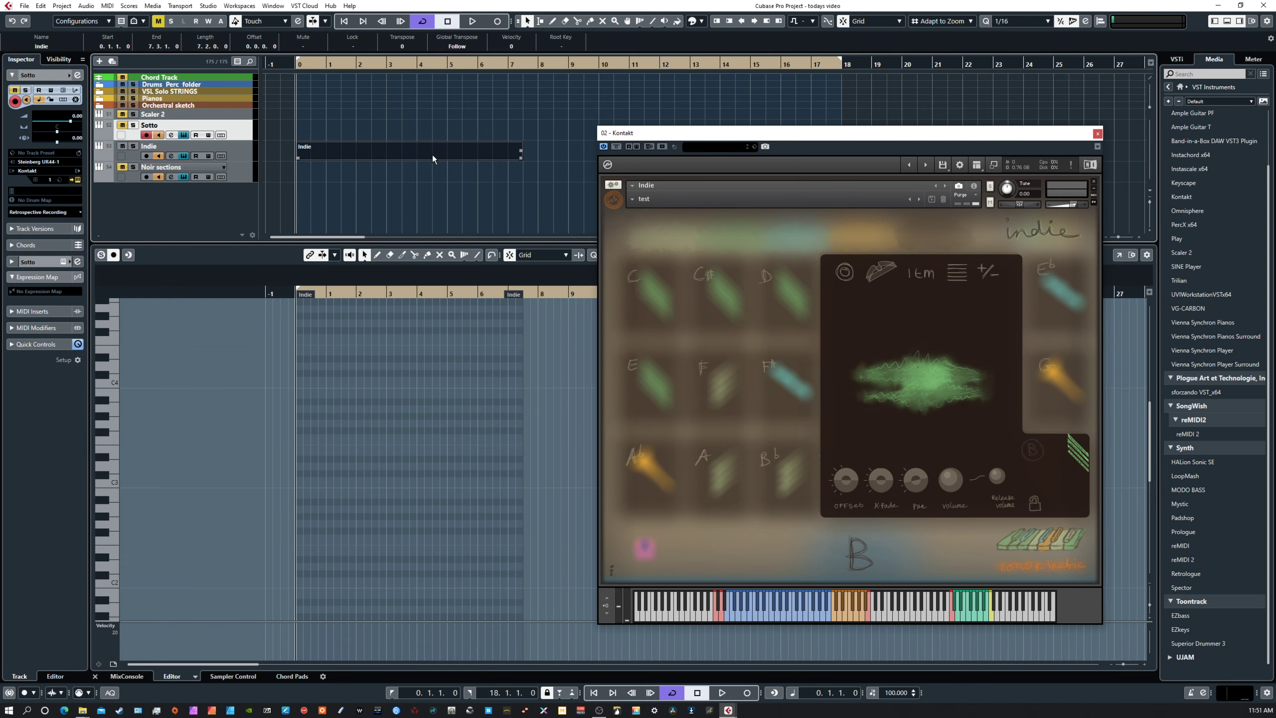
{"action": "key", "text": "Delete"}
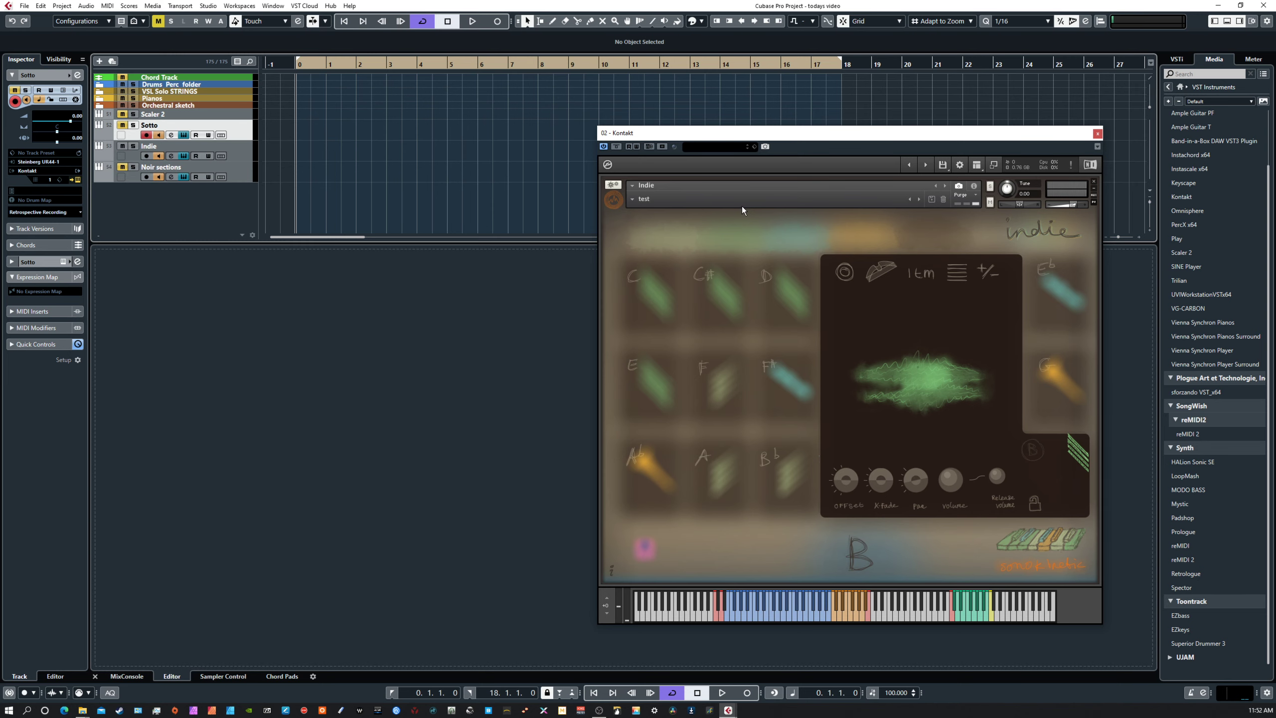
Step: Arrange the Noir sections window side by side with the Indie window
{"action": "left_click_drag", "start_coordinate": [802, 135], "coordinate": [829, 126]}
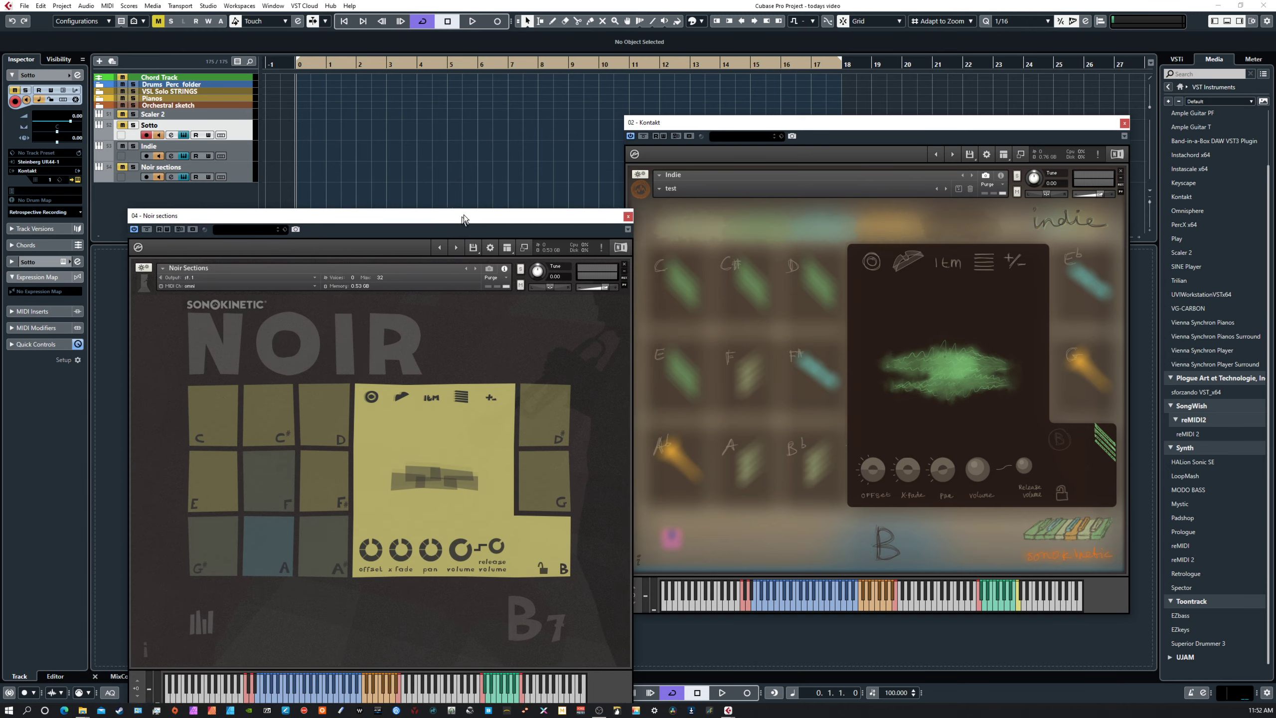
{"action": "left_click_drag", "start_coordinate": [444, 227], "coordinate": [439, 130]}
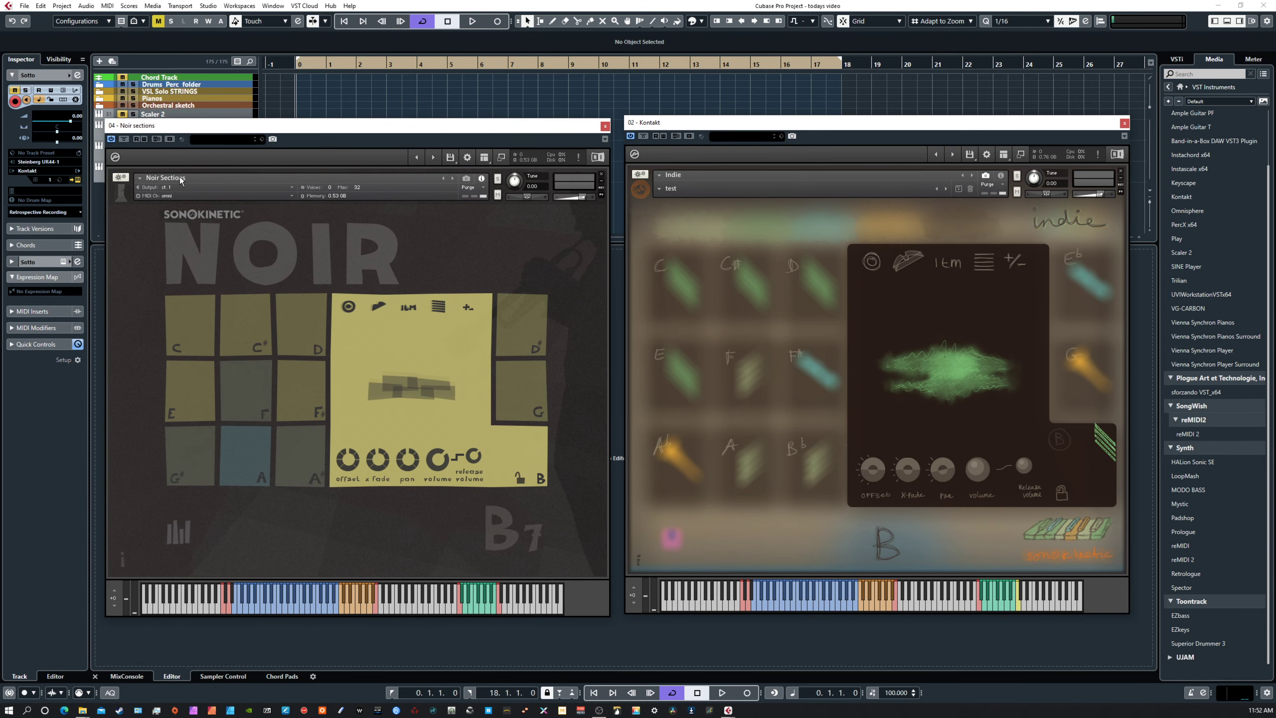
Step: Uncover the track list behind the Noir sections window and realign that window beside the Indie window
{"action": "left_click", "coordinate": [218, 602]}
{"action": "left_click_drag", "start_coordinate": [377, 125], "coordinate": [372, 188]}
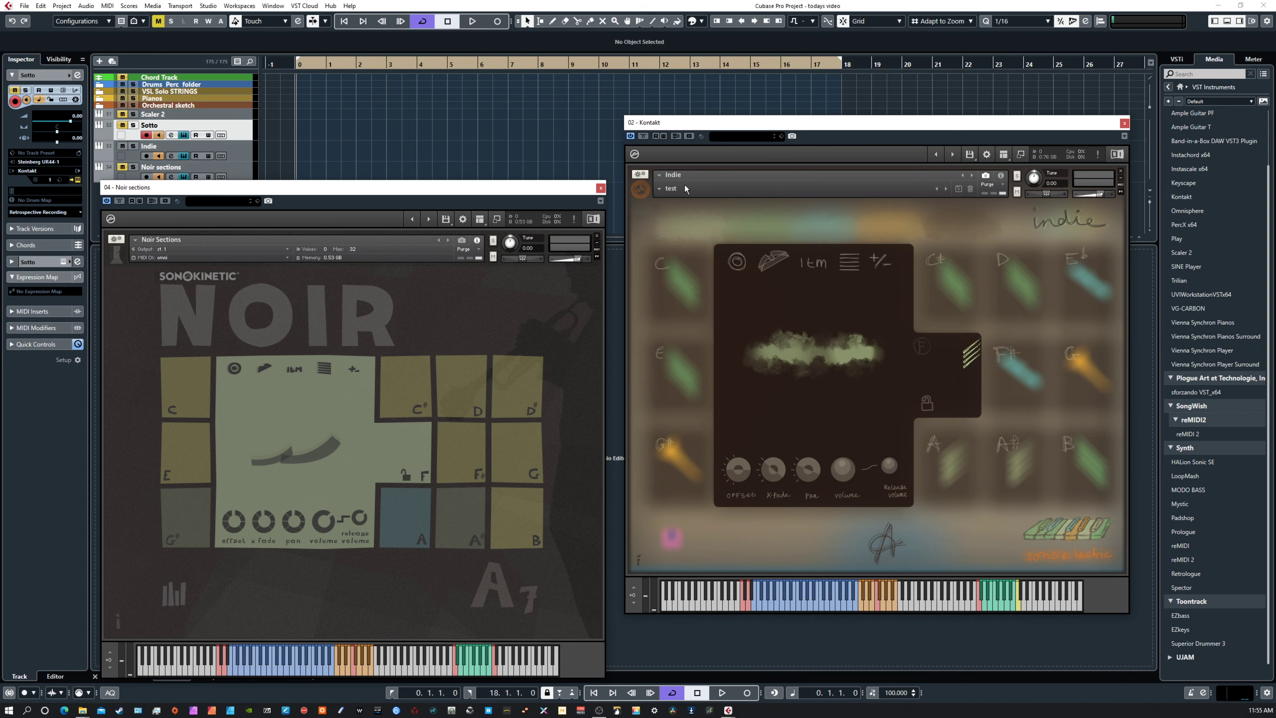
{"action": "left_click_drag", "start_coordinate": [528, 190], "coordinate": [522, 118]}
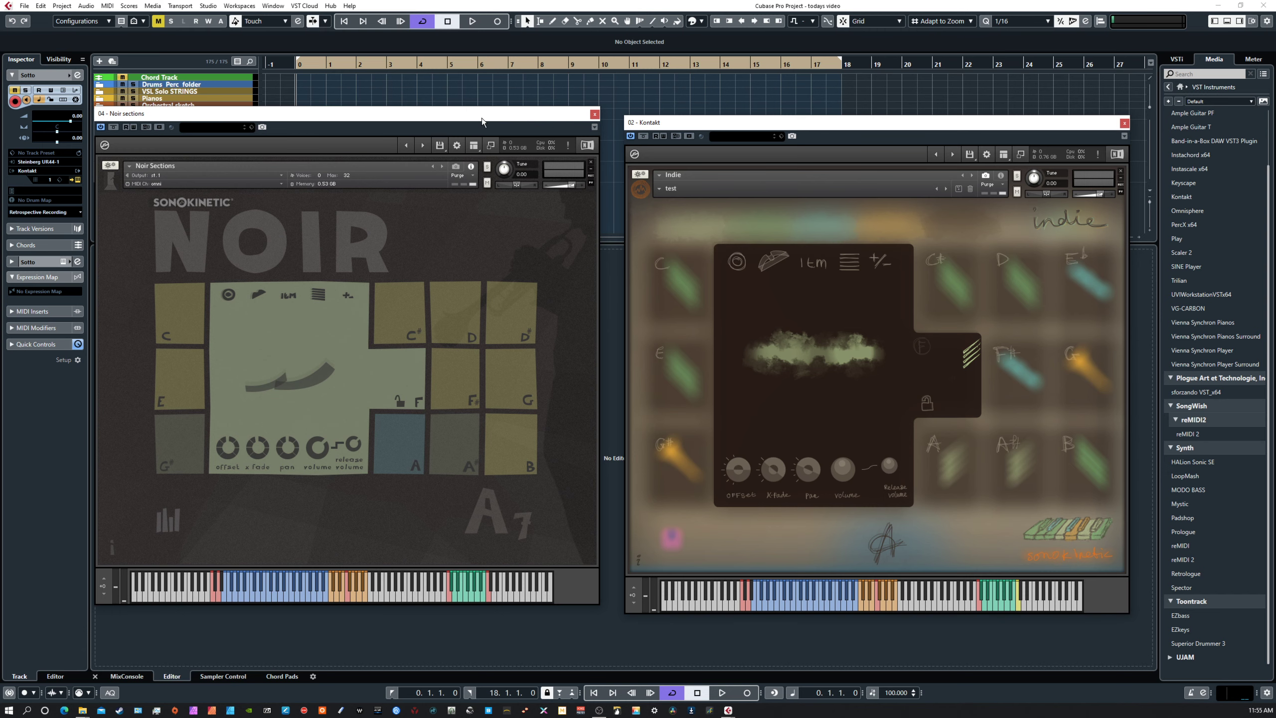
{"action": "mouse_move", "coordinate": [481, 119]}
{"action": "left_mouse_down"}
{"action": "mouse_move", "coordinate": [455, 116]}
{"action": "mouse_move", "coordinate": [491, 128]}
{"action": "left_mouse_up"}
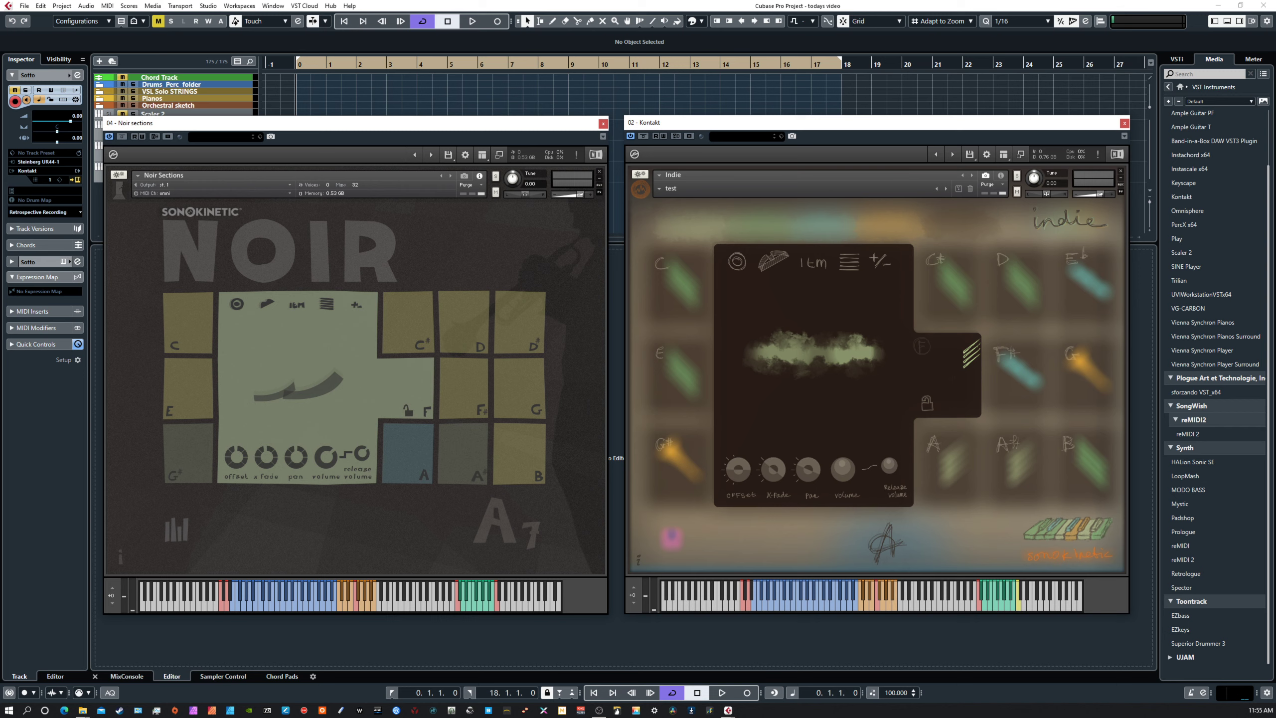
Step: Bring the Sotto Strings window into view, open its phrase picker, and move the window out of the way again
{"action": "left_click_drag", "start_coordinate": [246, 234], "coordinate": [273, 217]}
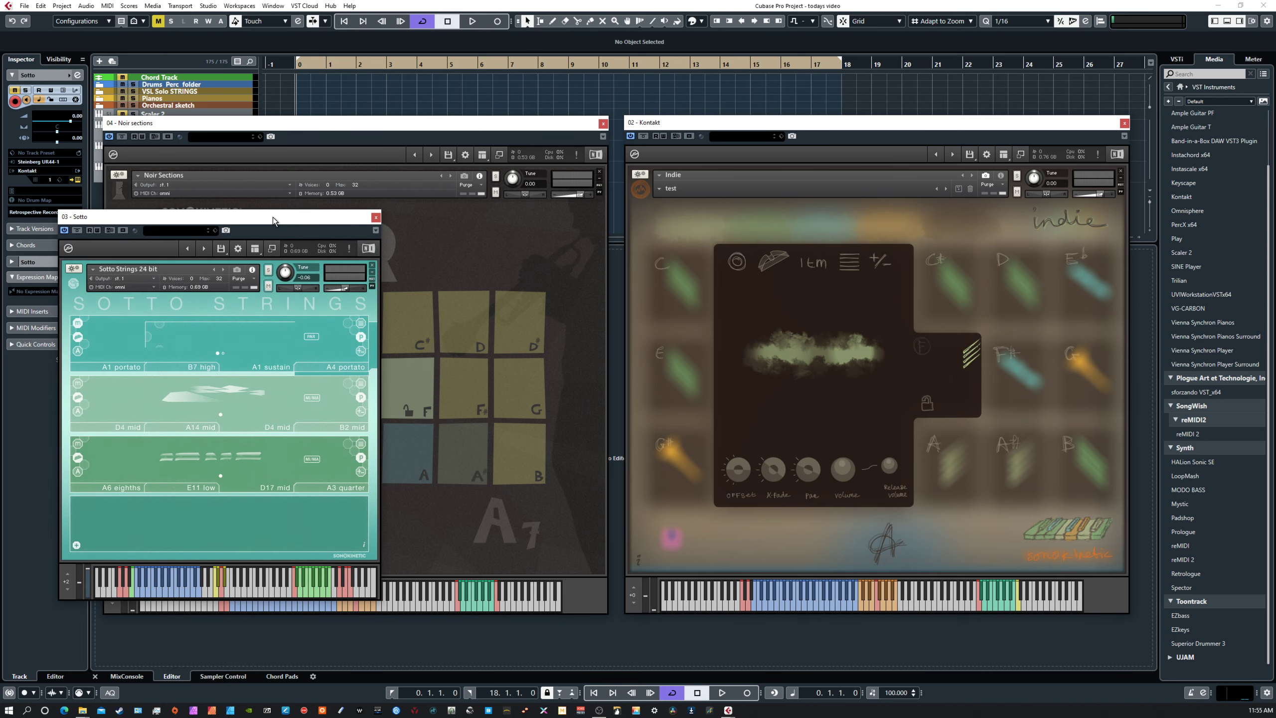
{"action": "left_click", "coordinate": [207, 328]}
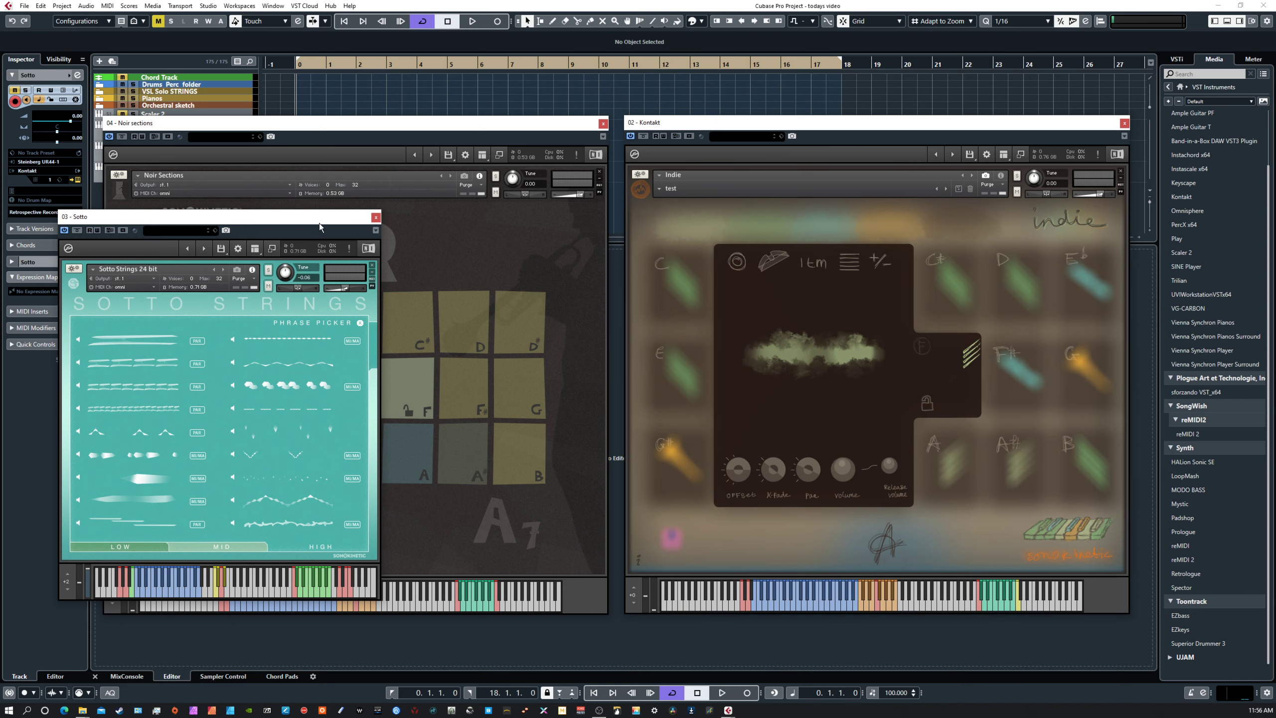
{"action": "left_click_drag", "start_coordinate": [319, 226], "coordinate": [236, 227]}
{"action": "left_click", "coordinate": [292, 217]}
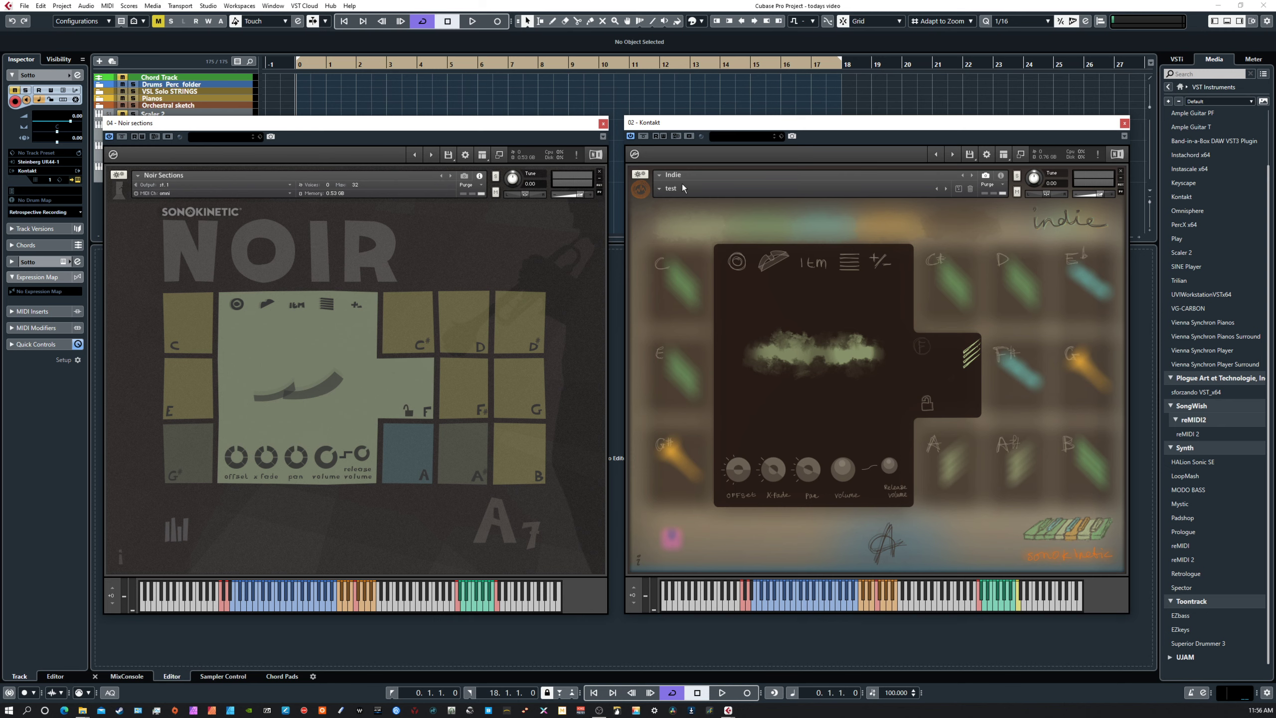
{"action": "mouse_move", "coordinate": [703, 127]}
{"action": "left_mouse_down"}
{"action": "mouse_move", "coordinate": [685, 125]}
{"action": "mouse_move", "coordinate": [643, 197]}
{"action": "mouse_move", "coordinate": [647, 88]}
{"action": "mouse_move", "coordinate": [648, 168]}
{"action": "mouse_move", "coordinate": [708, 148]}
{"action": "mouse_move", "coordinate": [716, 135]}
{"action": "mouse_move", "coordinate": [700, 118]}
{"action": "left_mouse_up"}
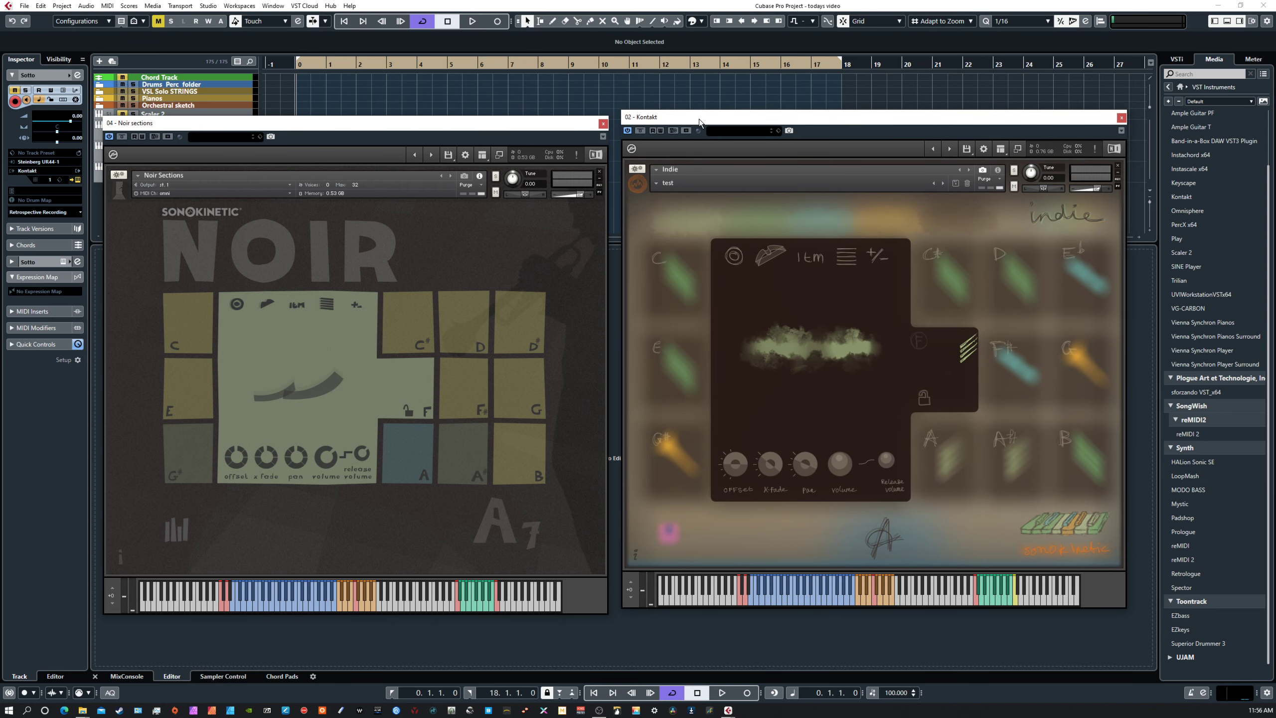
{"action": "left_click", "coordinate": [216, 593]}
{"action": "mouse_move", "coordinate": [756, 117]}
{"action": "left_mouse_down"}
{"action": "mouse_move", "coordinate": [741, 120]}
{"action": "mouse_move", "coordinate": [759, 146]}
{"action": "mouse_move", "coordinate": [778, 96]}
{"action": "mouse_move", "coordinate": [753, 105]}
{"action": "left_mouse_up"}
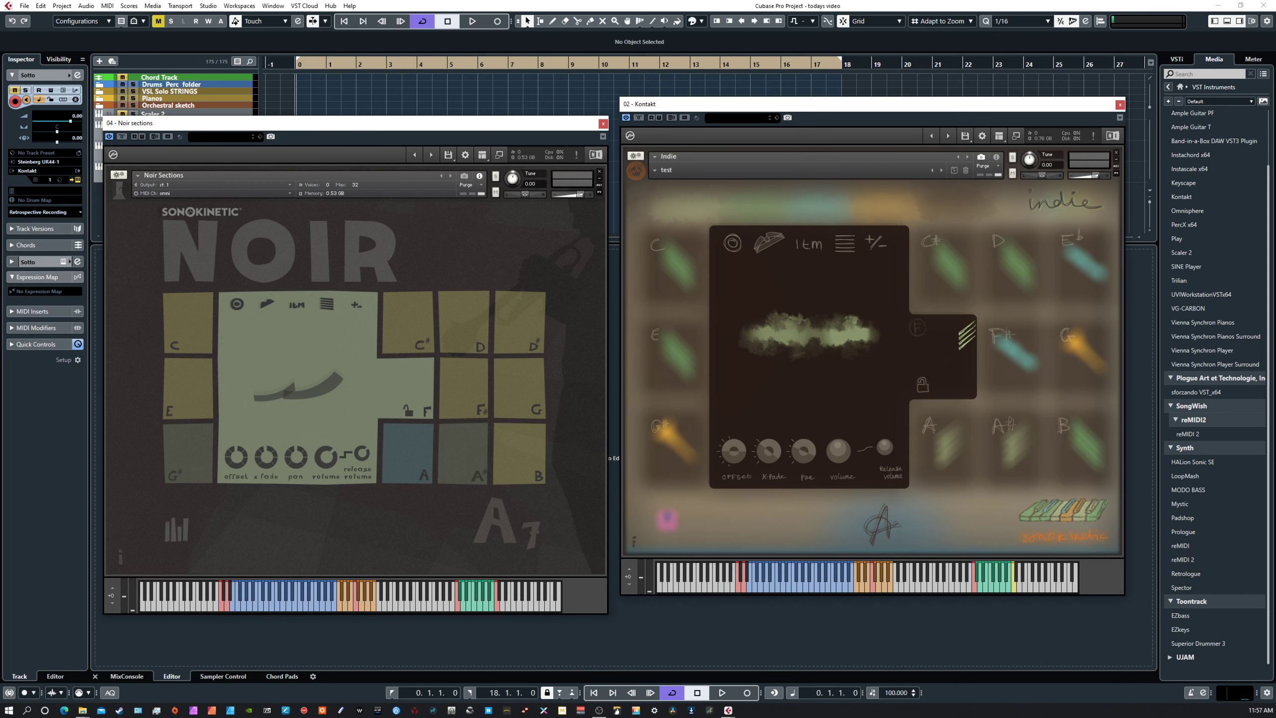
Step: View the Sotto Strings phrase picker in front of the Noir window and clear it away again
{"action": "left_click", "coordinate": [63, 261]}
{"action": "left_click_drag", "start_coordinate": [194, 259], "coordinate": [486, 260]}
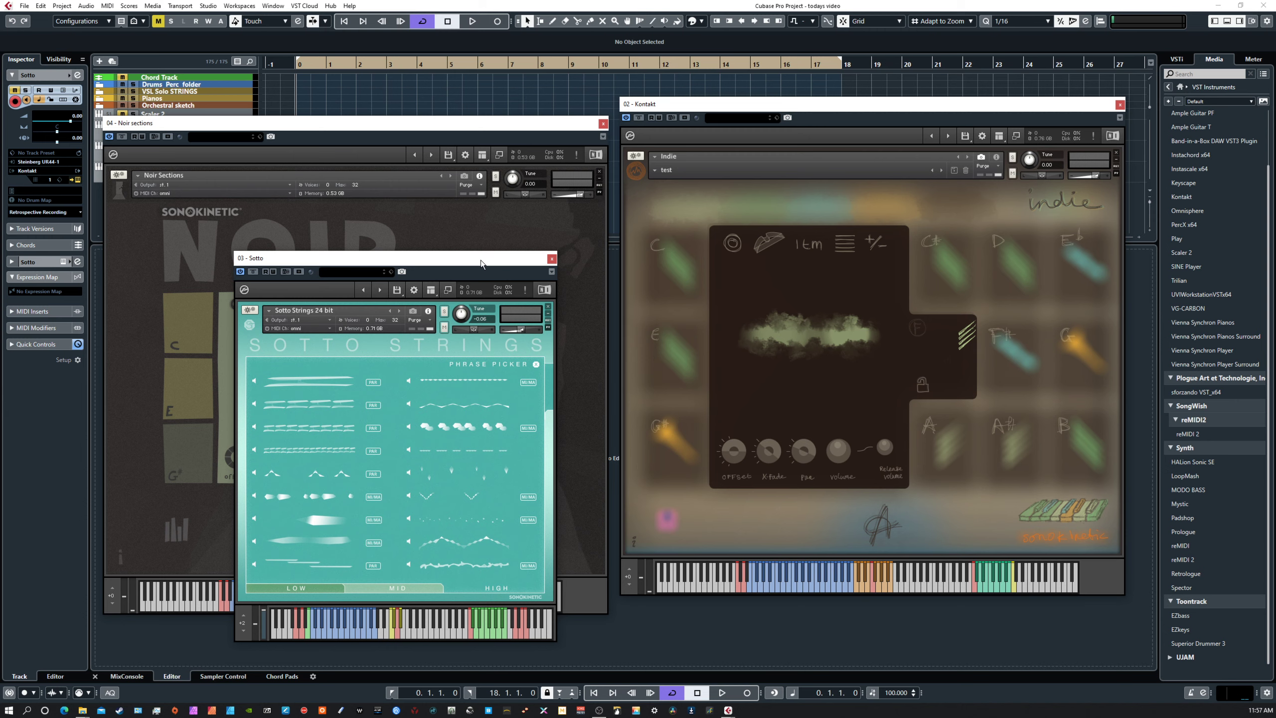
{"action": "left_click_drag", "start_coordinate": [481, 263], "coordinate": [0, 232]}
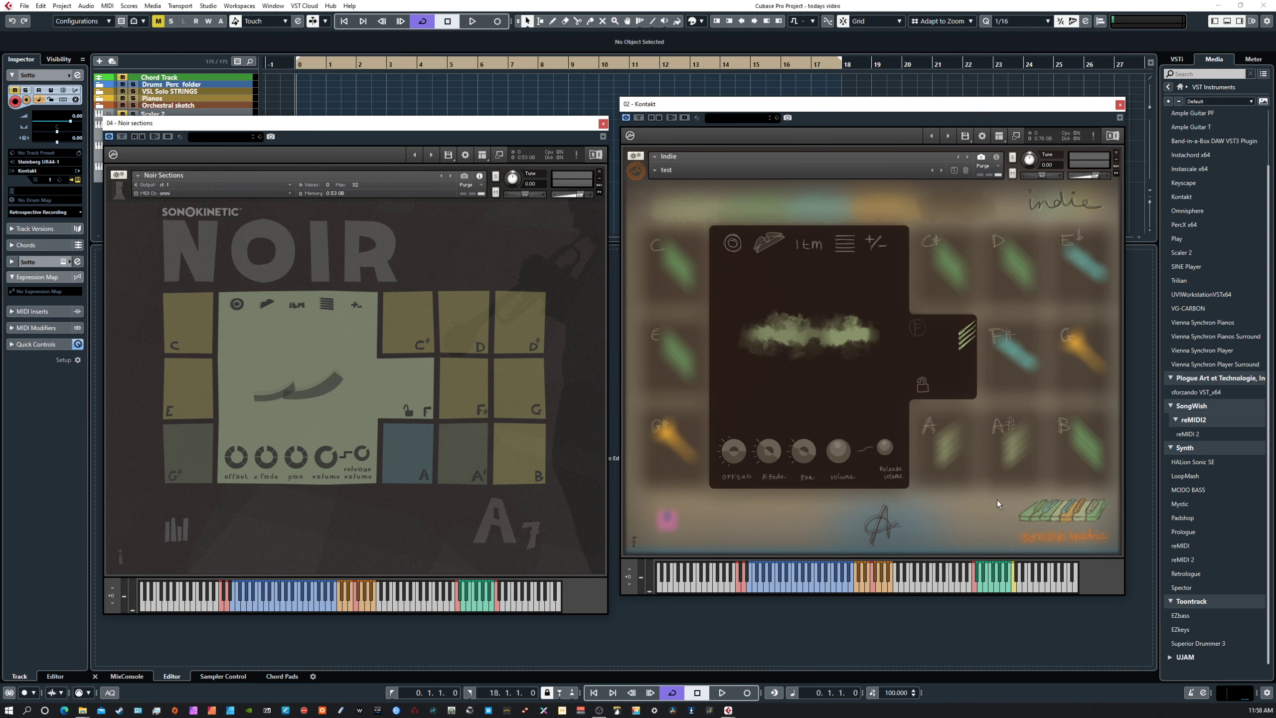
Step: Lower the Noir sections window to uncover the Sotto, Indie and Noir tracks, and reposition the Indie window beside it
{"action": "left_click_drag", "start_coordinate": [730, 102], "coordinate": [722, 132]}
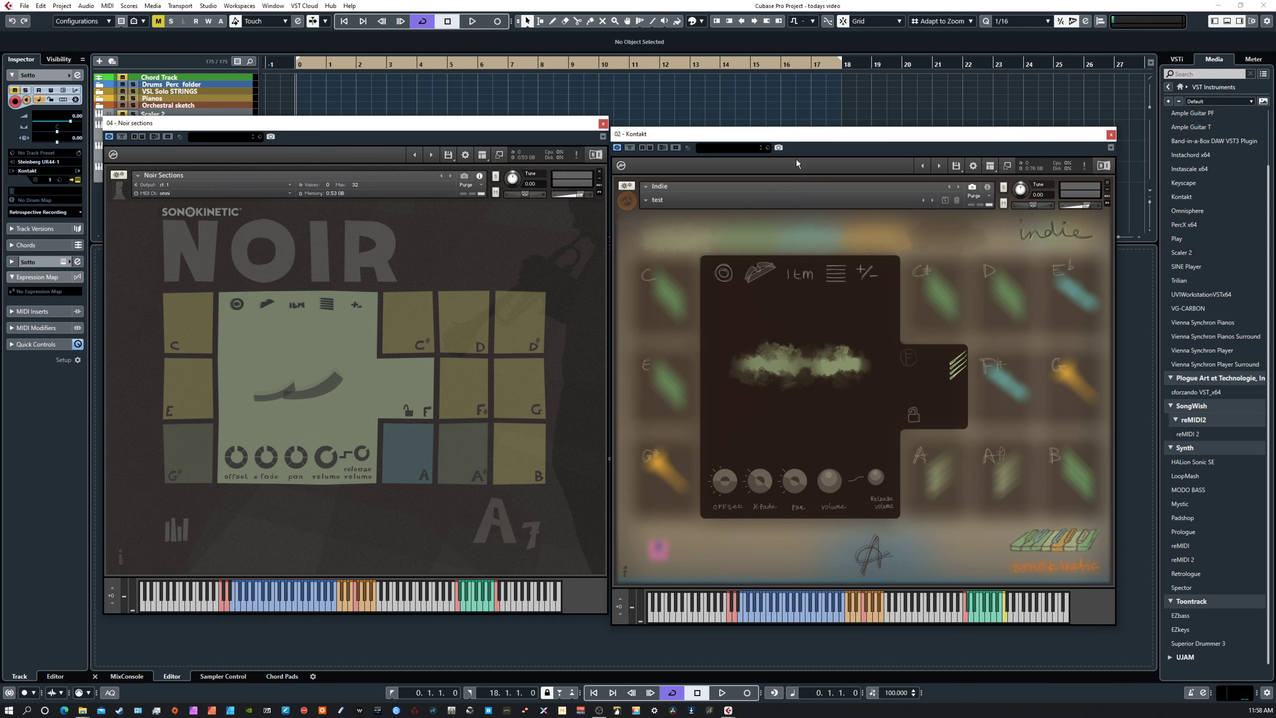
{"action": "mouse_move", "coordinate": [758, 135]}
{"action": "left_mouse_down"}
{"action": "mouse_move", "coordinate": [615, 229]}
{"action": "mouse_move", "coordinate": [788, 158]}
{"action": "mouse_move", "coordinate": [780, 143]}
{"action": "left_mouse_up"}
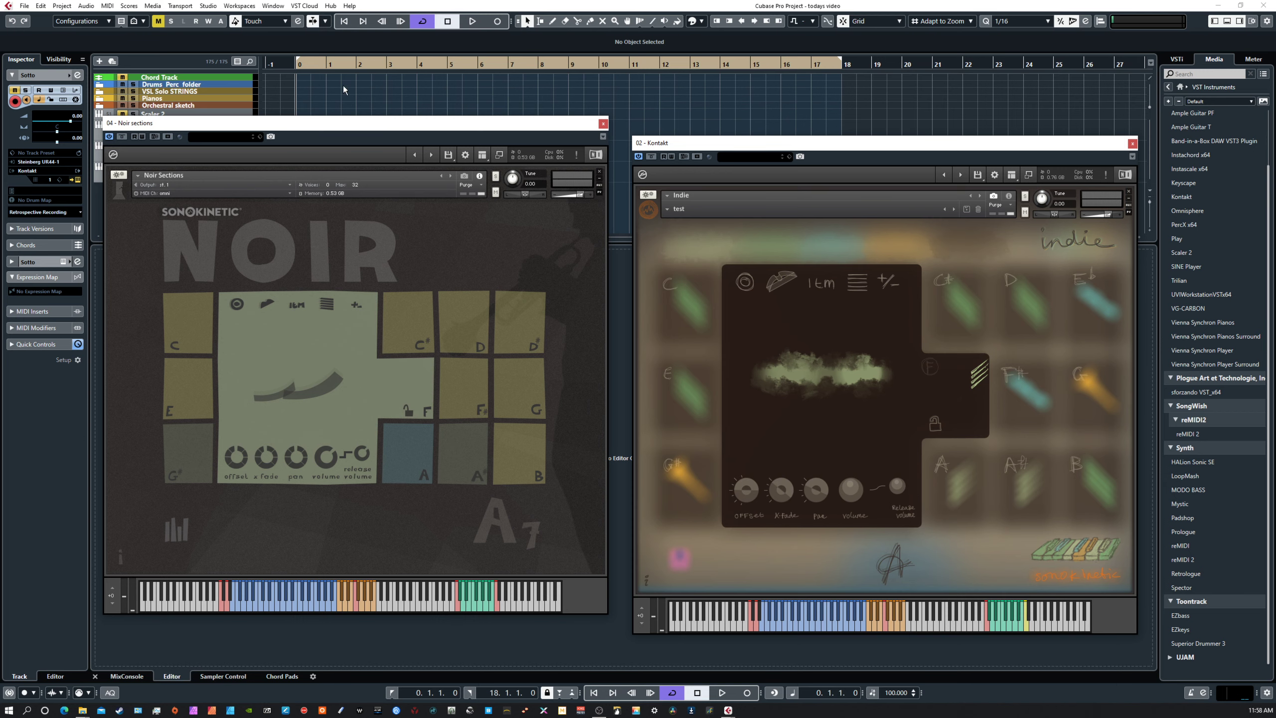
{"action": "left_click_drag", "start_coordinate": [322, 125], "coordinate": [330, 251]}
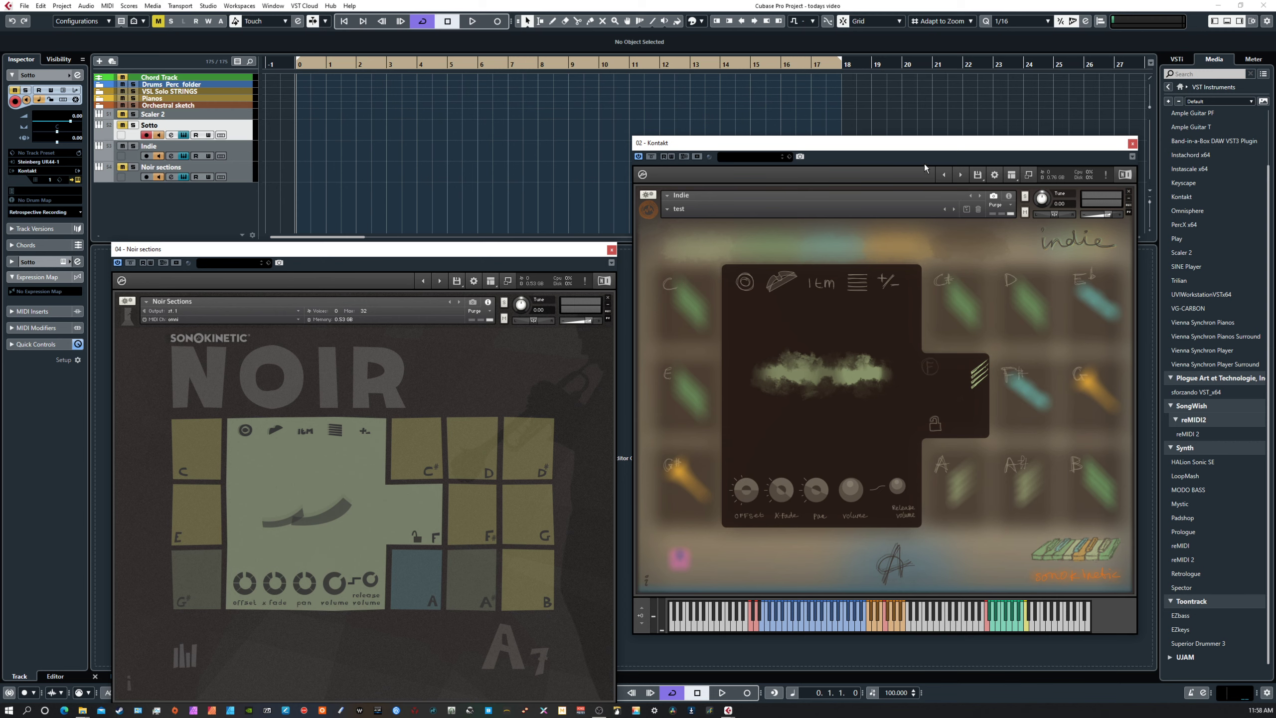
{"action": "left_click_drag", "start_coordinate": [917, 145], "coordinate": [963, 148]}
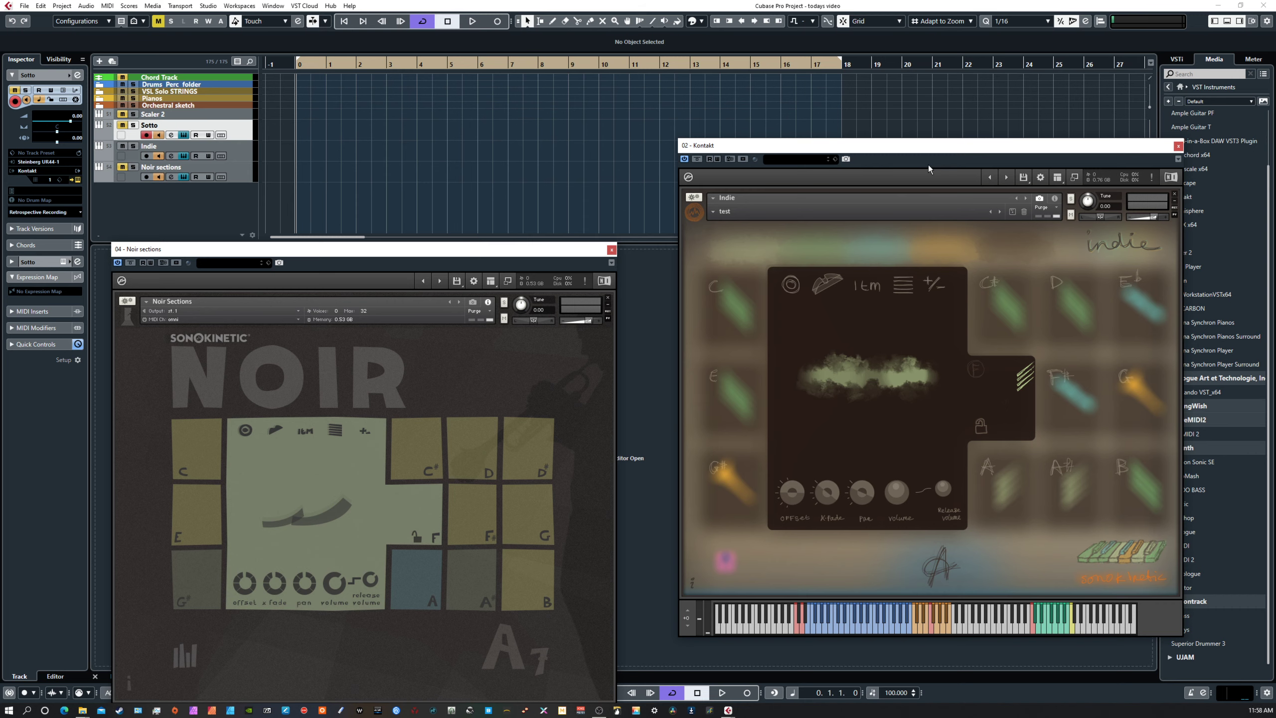
{"action": "mouse_move", "coordinate": [941, 148]}
{"action": "left_mouse_down"}
{"action": "mouse_move", "coordinate": [871, 158]}
{"action": "mouse_move", "coordinate": [947, 134]}
{"action": "left_mouse_up"}
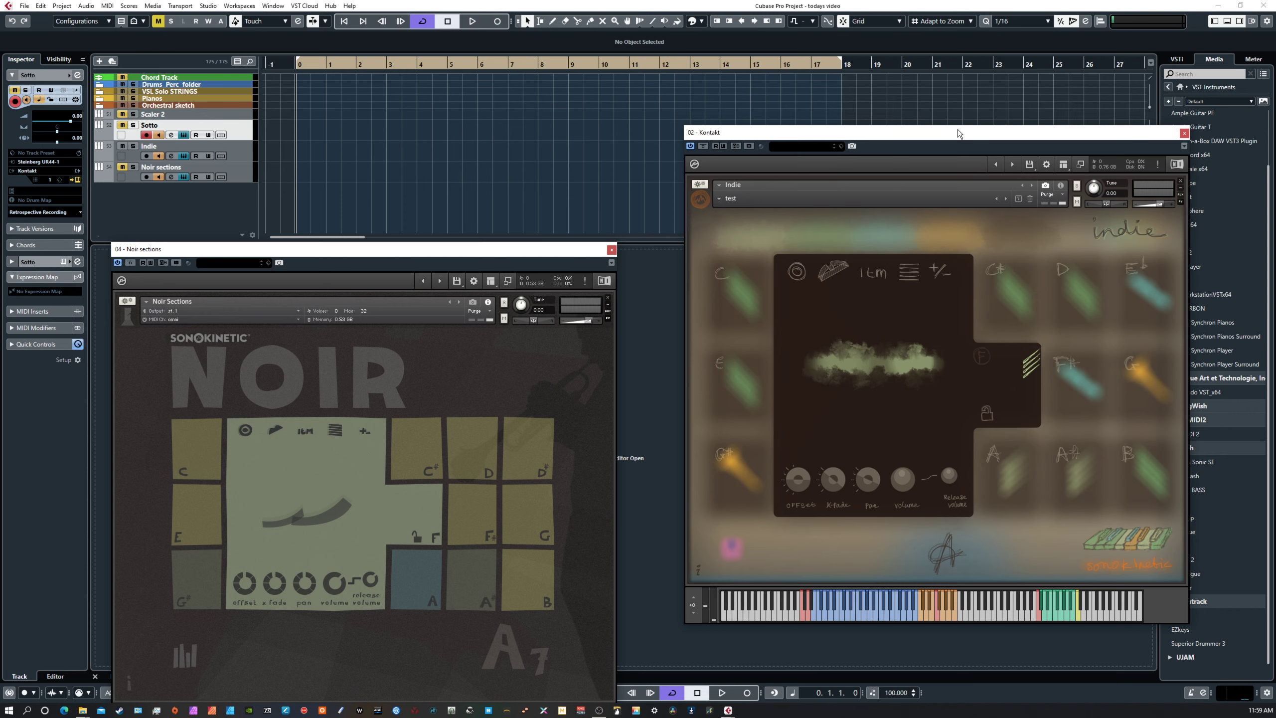
{"action": "left_click_drag", "start_coordinate": [957, 132], "coordinate": [892, 133]}
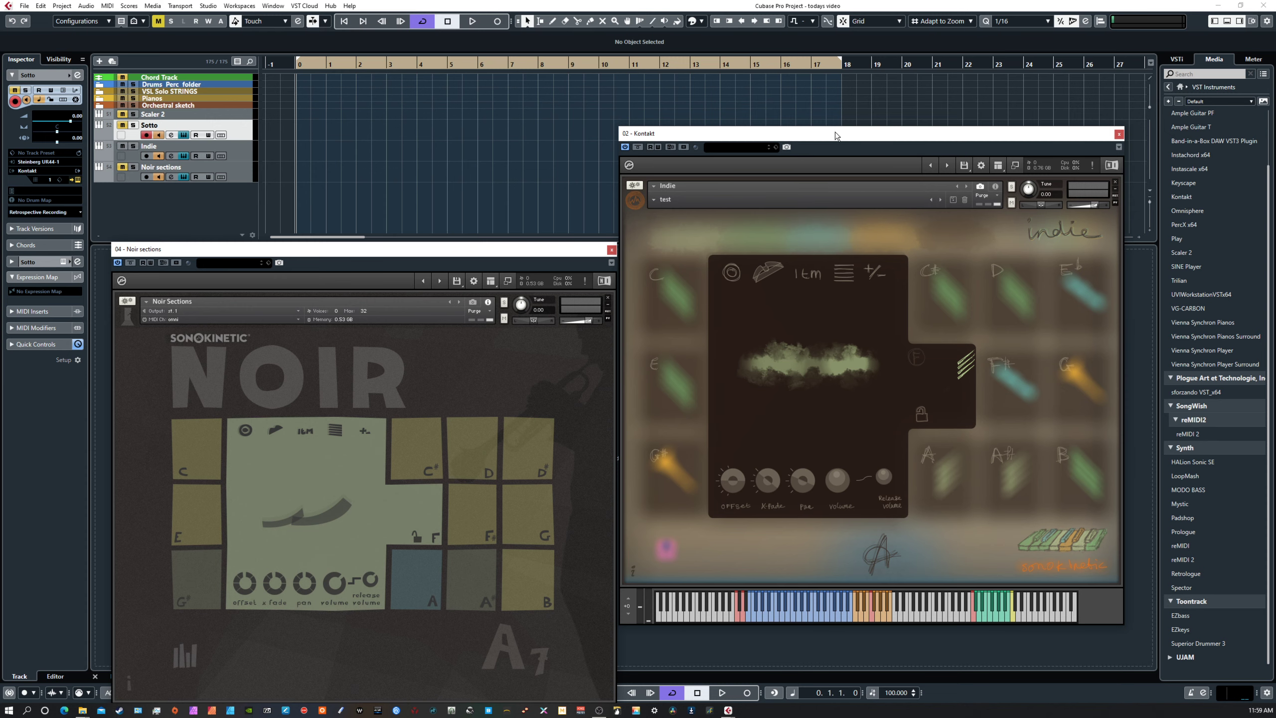
{"action": "left_click_drag", "start_coordinate": [836, 133], "coordinate": [821, 140]}
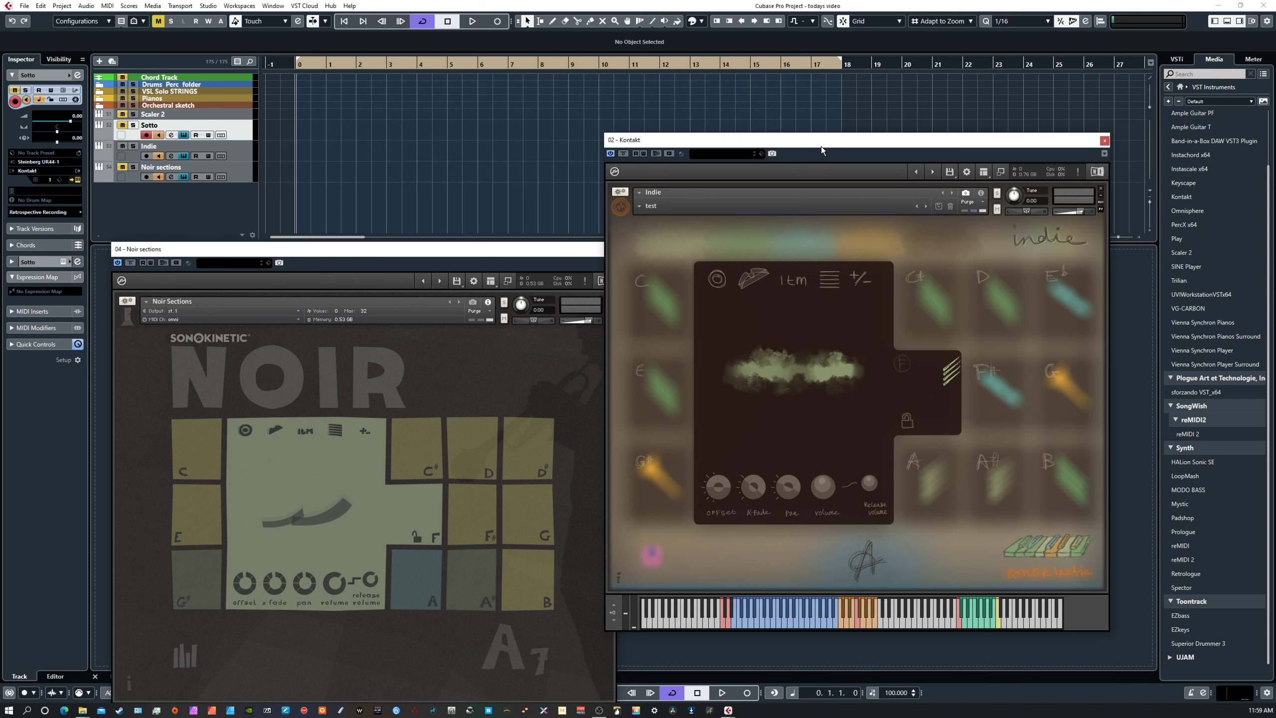